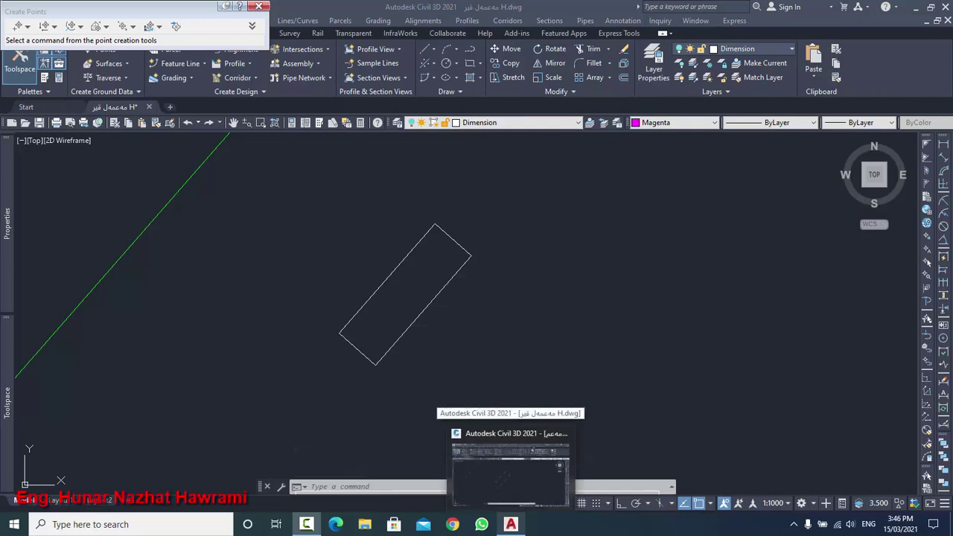
# - Close the Create Points toolbar and open the Create Points – Miscellaneous list
pyautogui.click(258, 6)
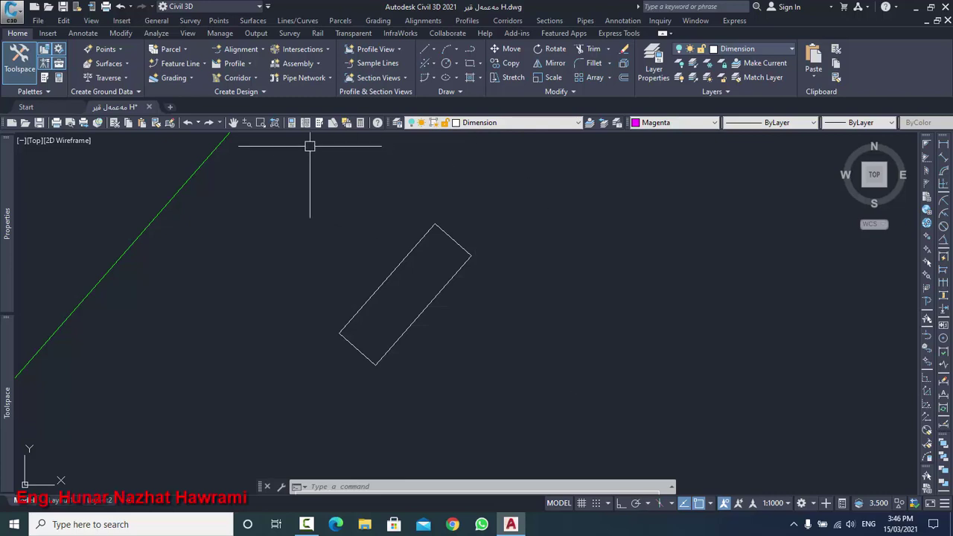
pyautogui.click(103, 49)
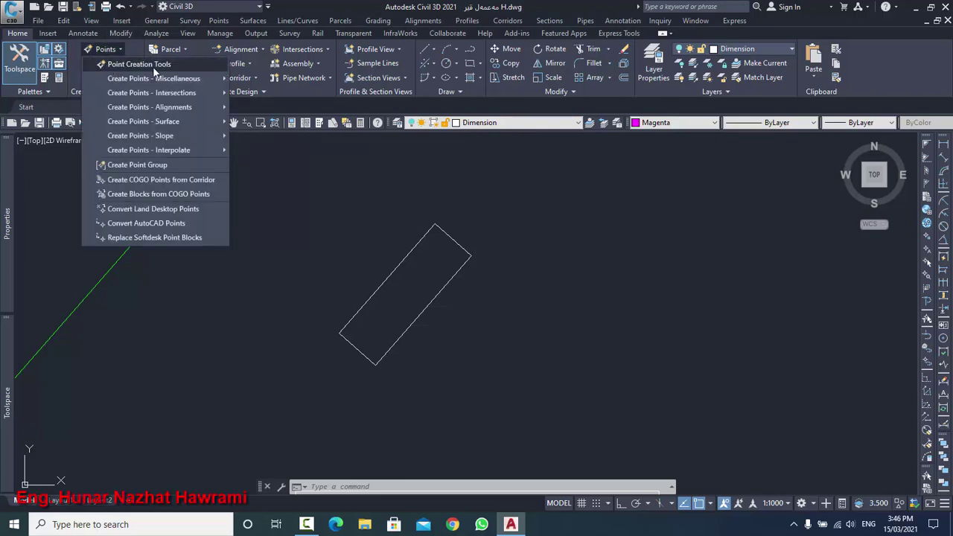
pyautogui.moveTo(153, 78)
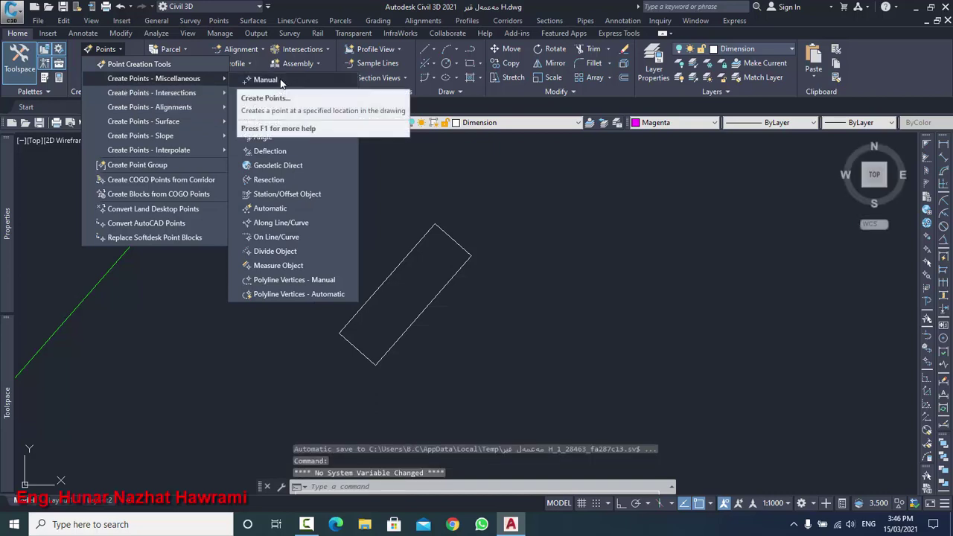
# - Start manual point creation and place hu points at zero elevation on the top and right corners
pyautogui.click(265, 80)
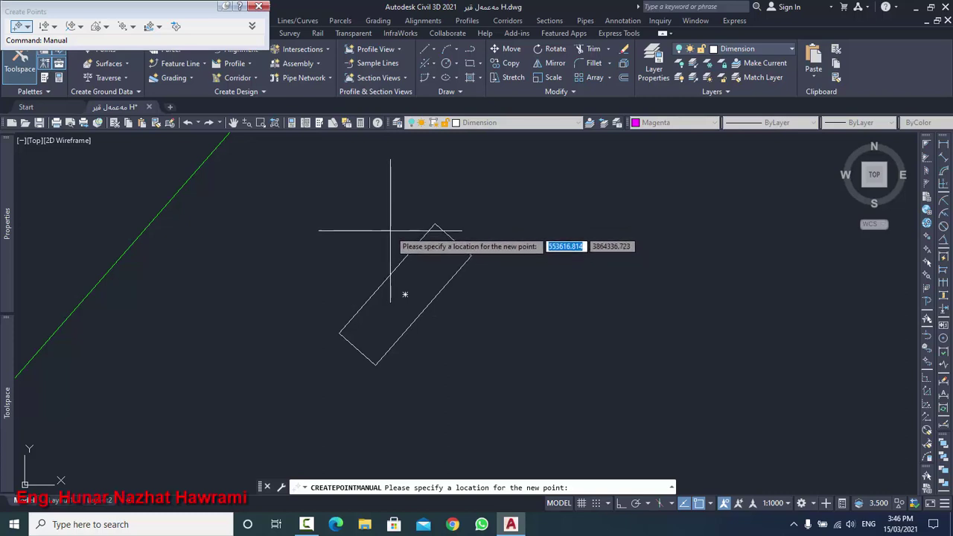
pyautogui.scroll(4, 432, 227)
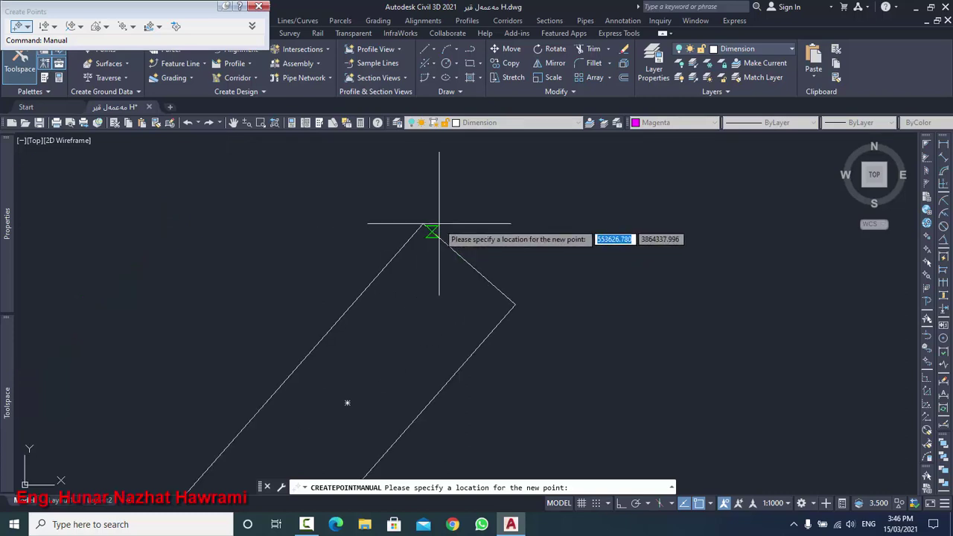
pyautogui.scroll(3, 411, 223)
pyautogui.scroll(-4, 411, 222)
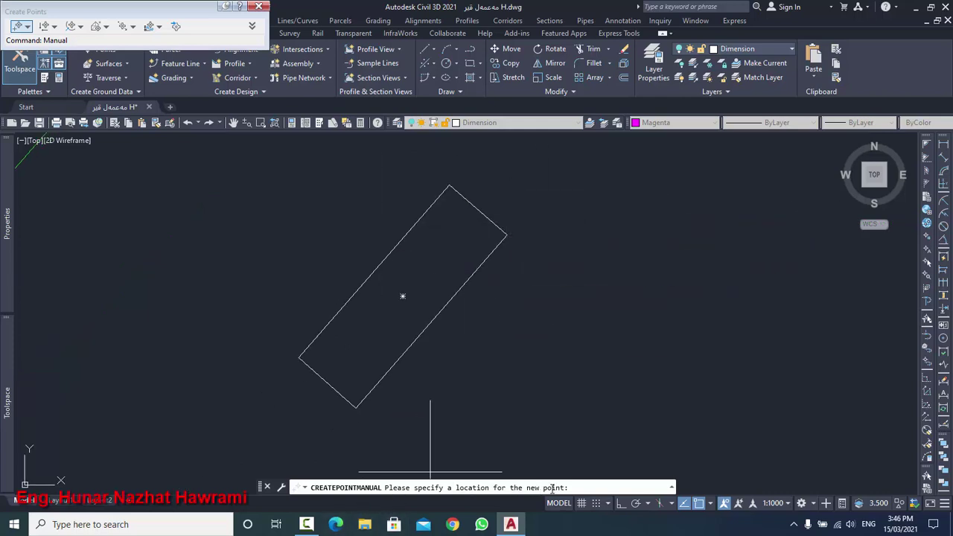
pyautogui.click(449, 183)
pyautogui.write('hu')
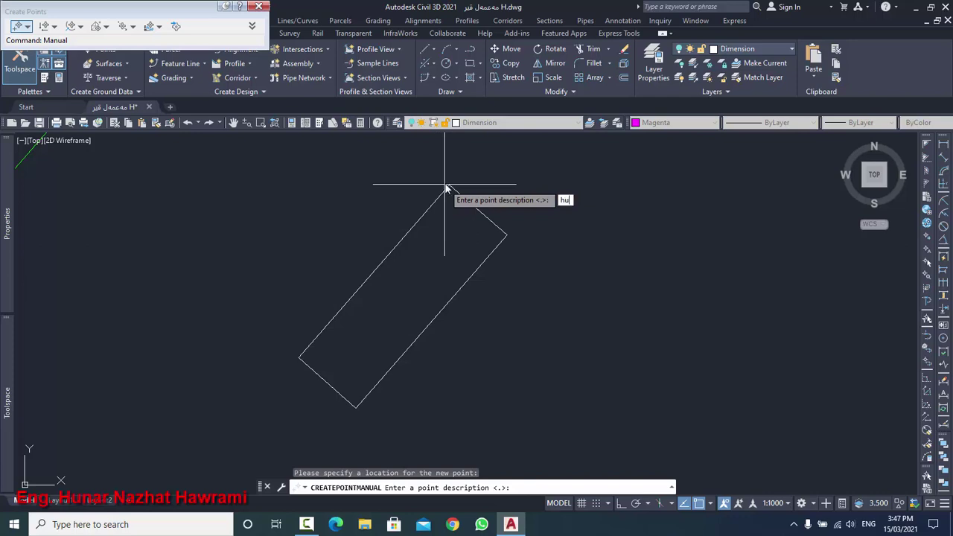
pyautogui.press('Return')
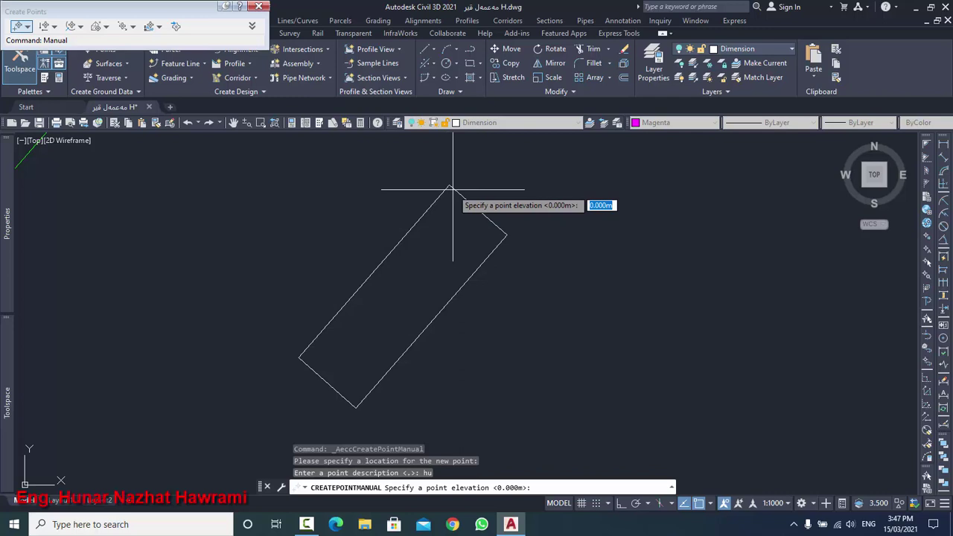
pyautogui.press('Return')
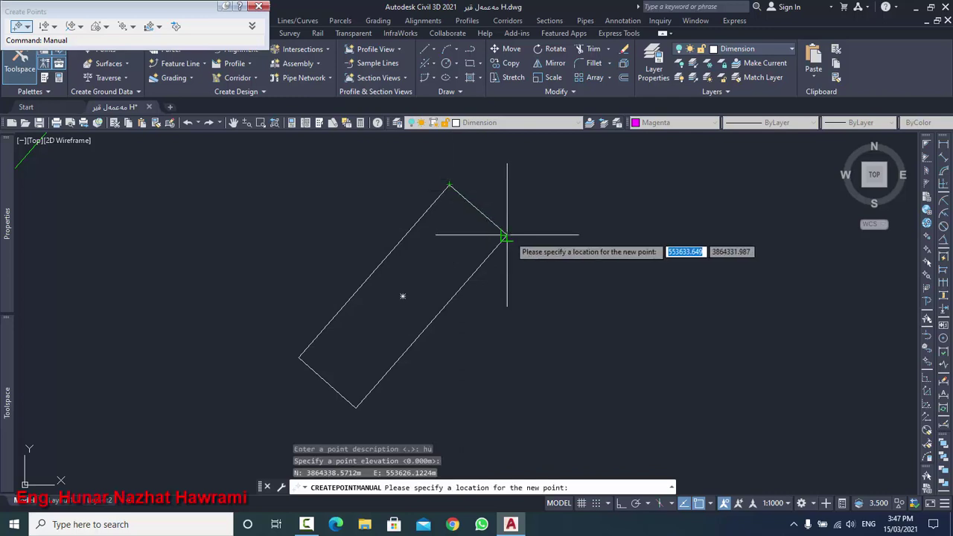
pyautogui.scroll(3, 492, 231)
pyautogui.scroll(2, 474, 231)
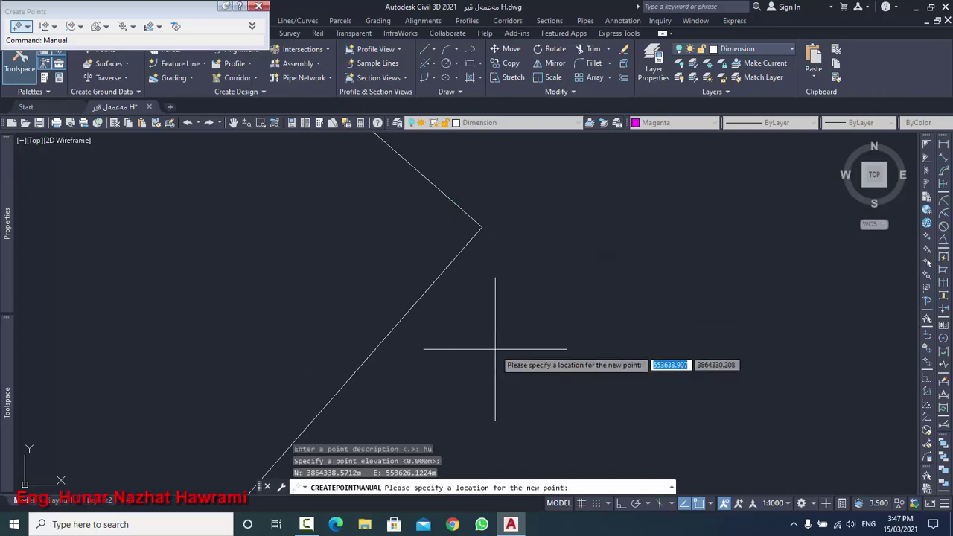
pyautogui.click(482, 227)
pyautogui.press('Return')
# - Place hu points at zero elevation on the bottom and left corners, then end the command
pyautogui.press('Return')
pyautogui.scroll(-3, 481, 276)
pyautogui.scroll(2, 503, 218)
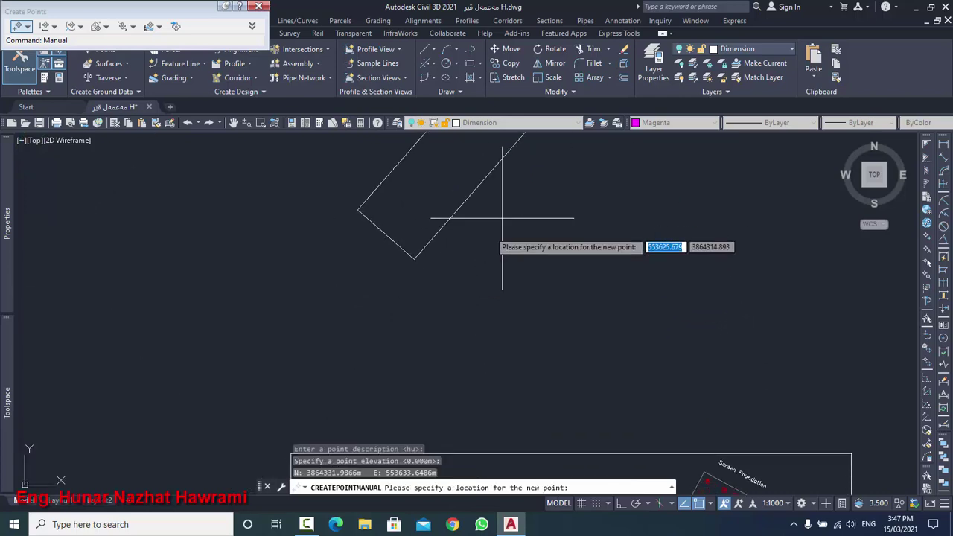
pyautogui.click(415, 260)
pyautogui.press('Return')
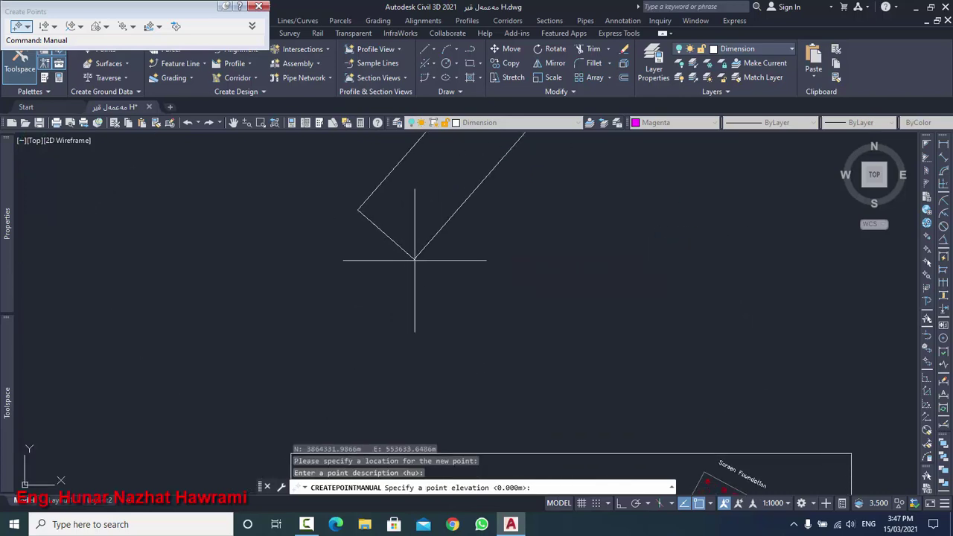
pyautogui.press('Return')
pyautogui.scroll(2, 358, 209)
pyautogui.scroll(2, 336, 206)
pyautogui.click(334, 206)
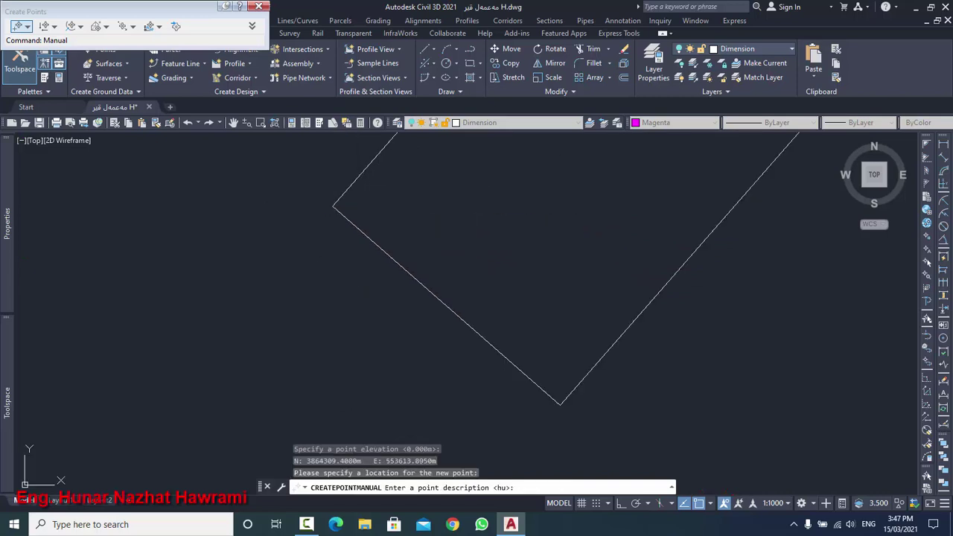
pyautogui.press('Return')
pyautogui.press('Return')
pyautogui.scroll(-2, 402, 268)
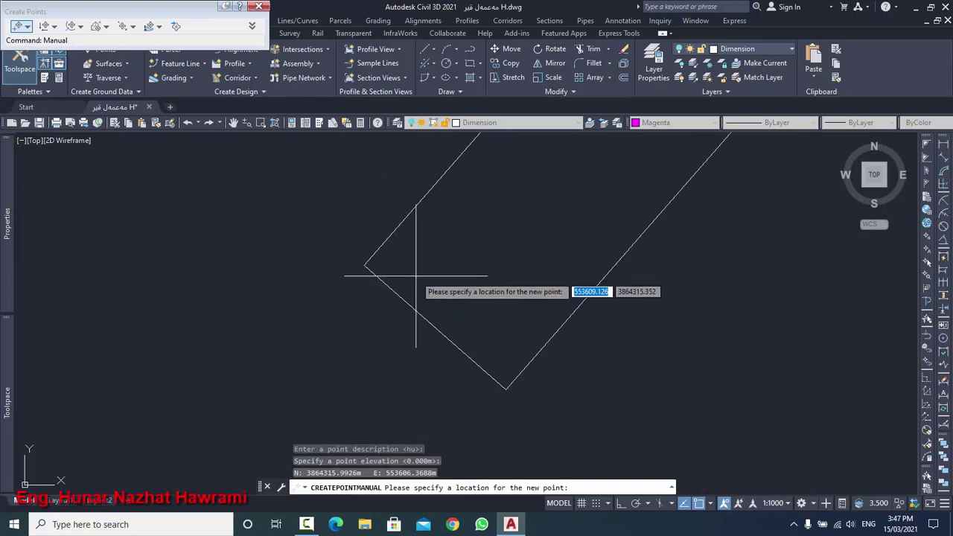
pyautogui.scroll(-4, 376, 346)
pyautogui.scroll(1, 354, 371)
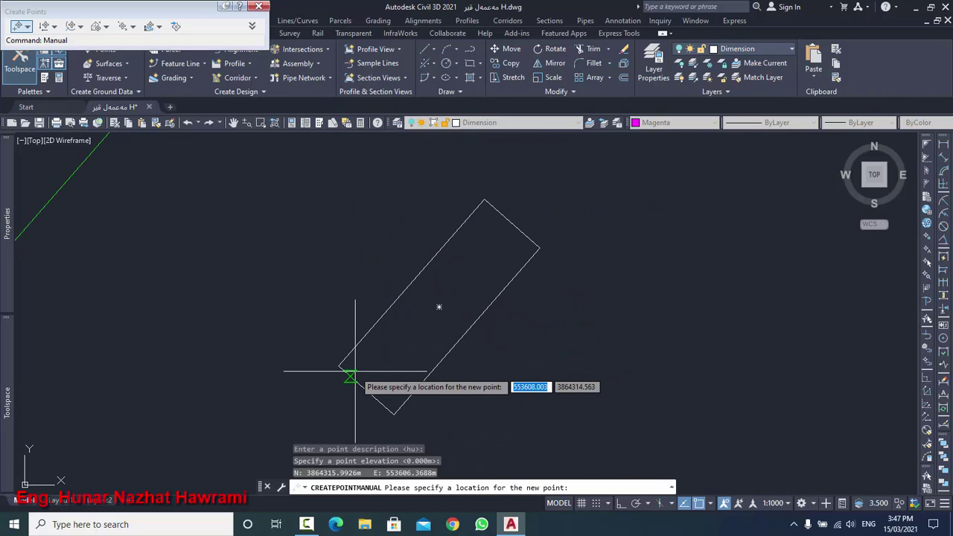
pyautogui.press('Return')
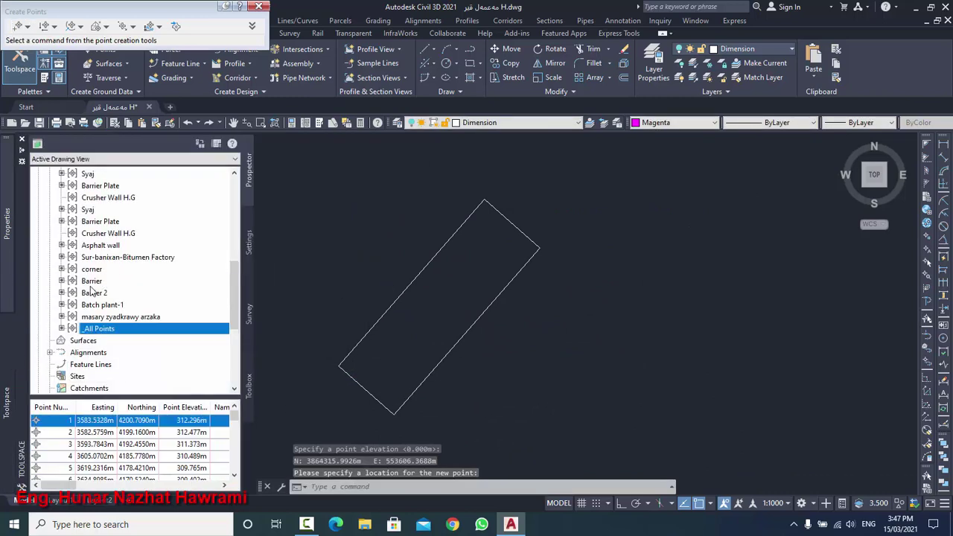
# - Create a new point group named HU that includes points by full description hu
pyautogui.scroll(10, 93, 291)
pyautogui.rightClick(102, 176)
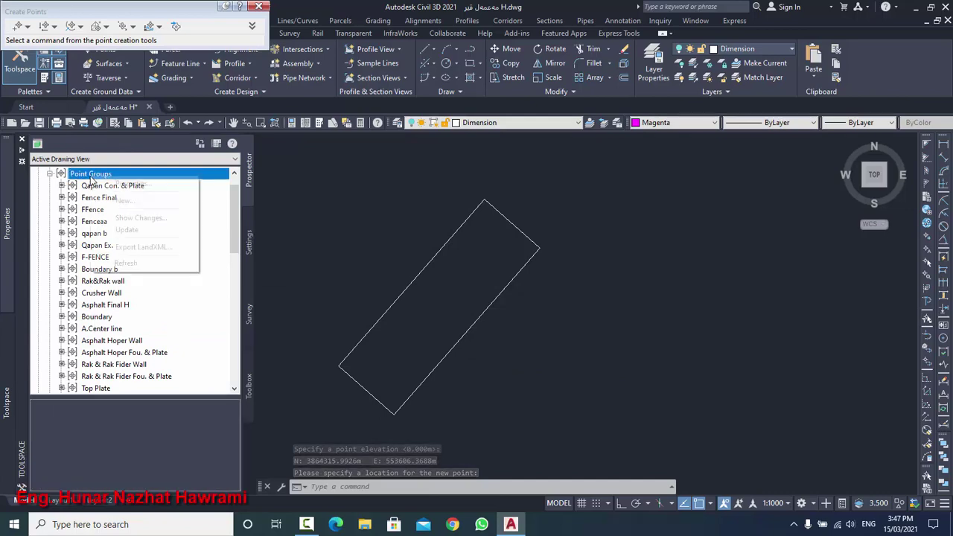
pyautogui.click(123, 200)
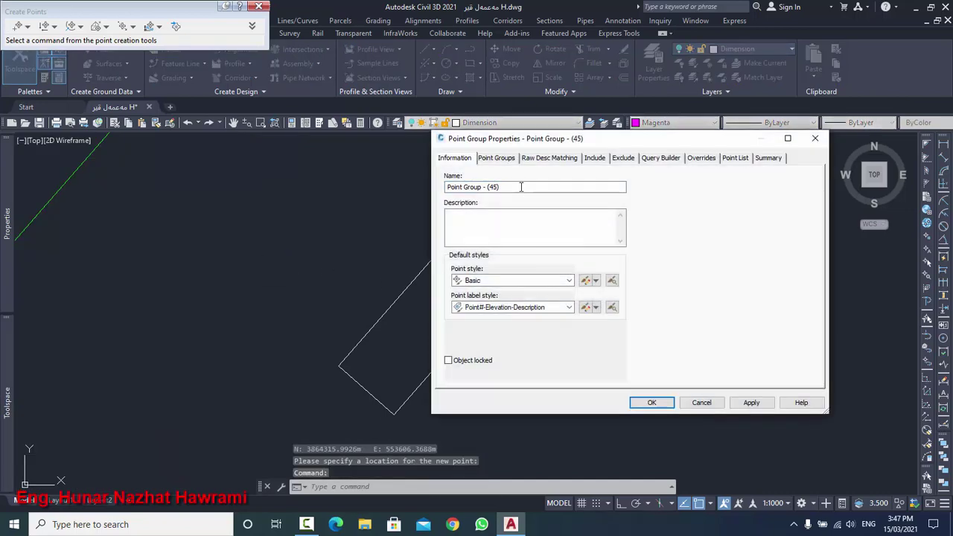
pyautogui.moveTo(521, 187); pyautogui.dragTo(376, 212)
pyautogui.write('HU')
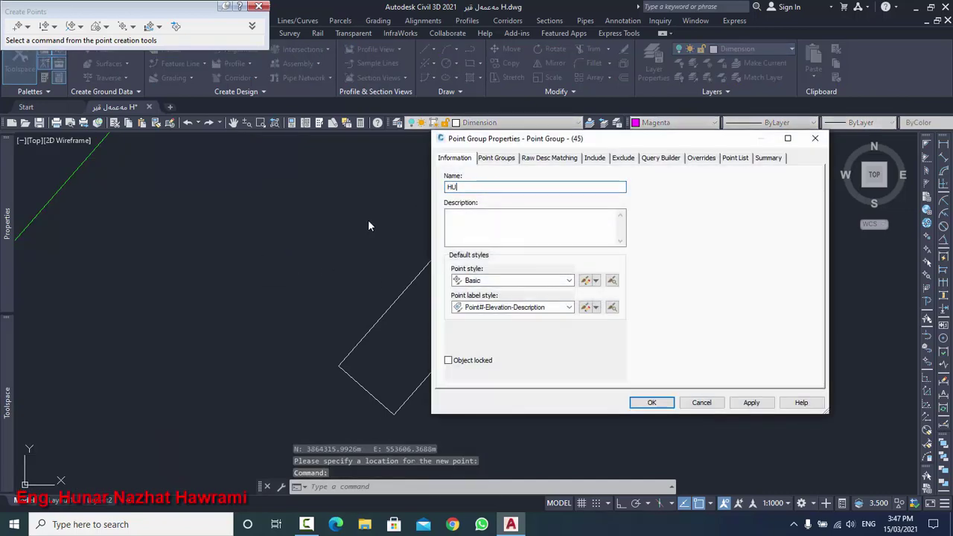
pyautogui.click(595, 157)
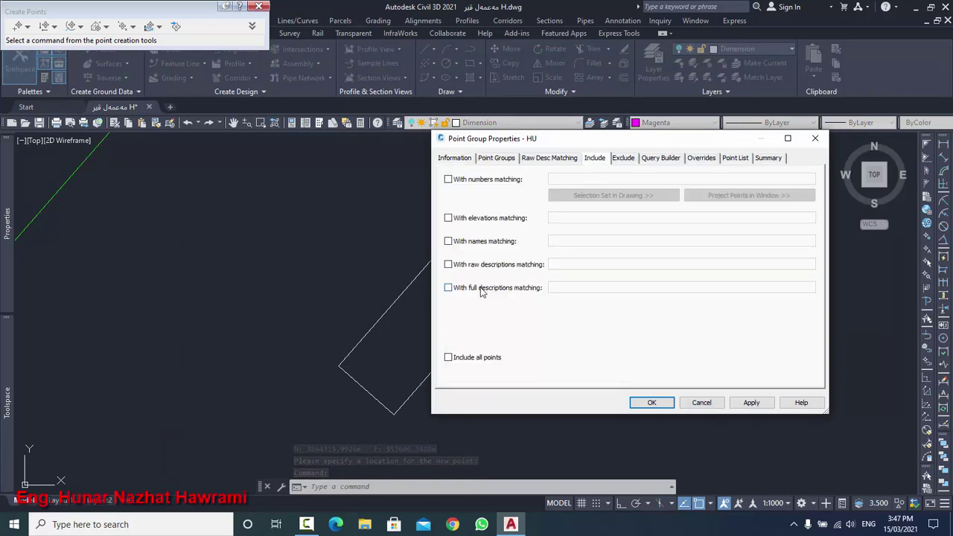
pyautogui.click(480, 289)
pyautogui.click(593, 289)
pyautogui.write('hu')
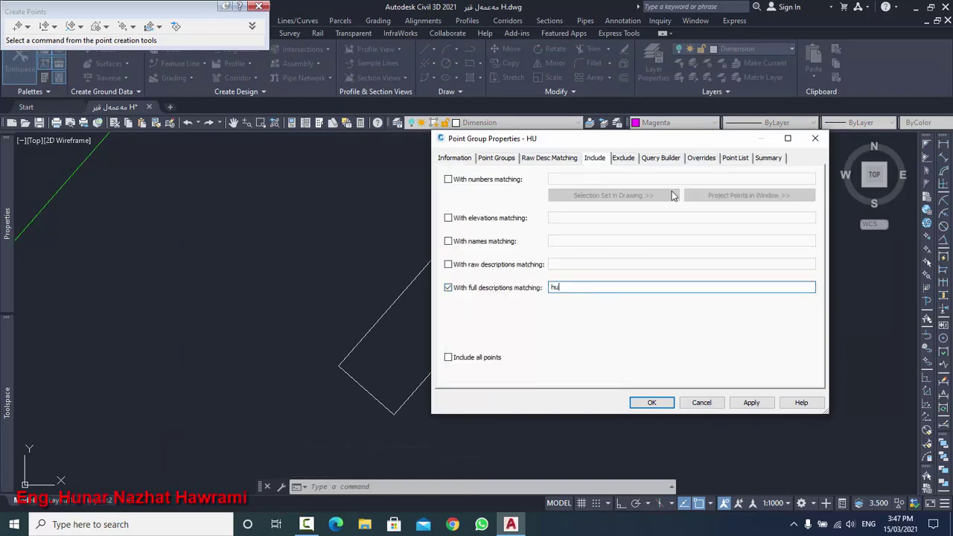
# - Apply the HU group holding points 3006–3009 and set the annotation scale to 1:100
pyautogui.click(735, 158)
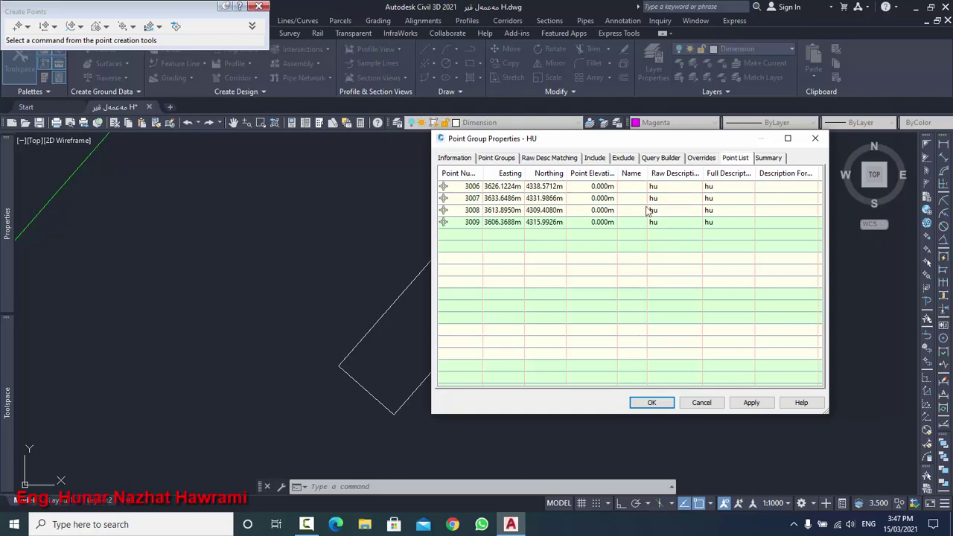
pyautogui.click(751, 403)
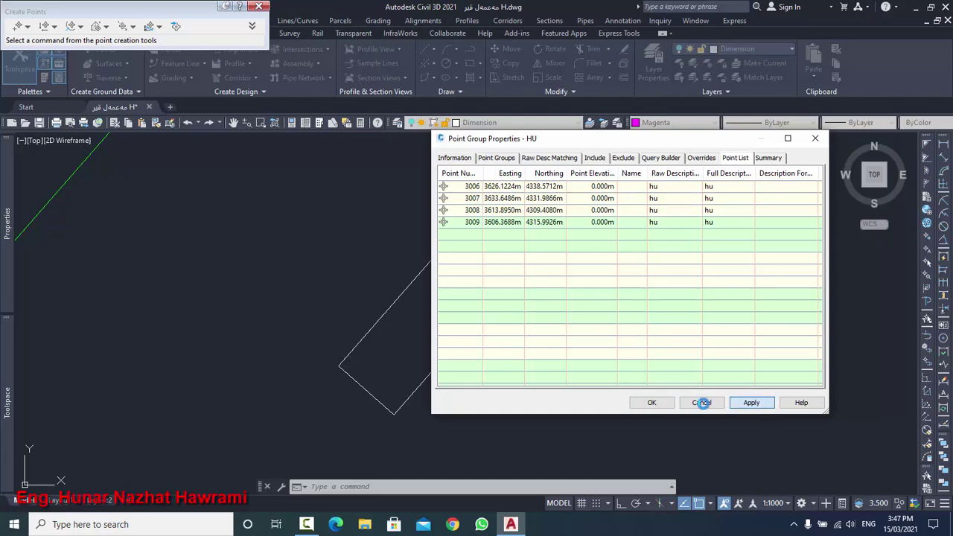
pyautogui.click(652, 403)
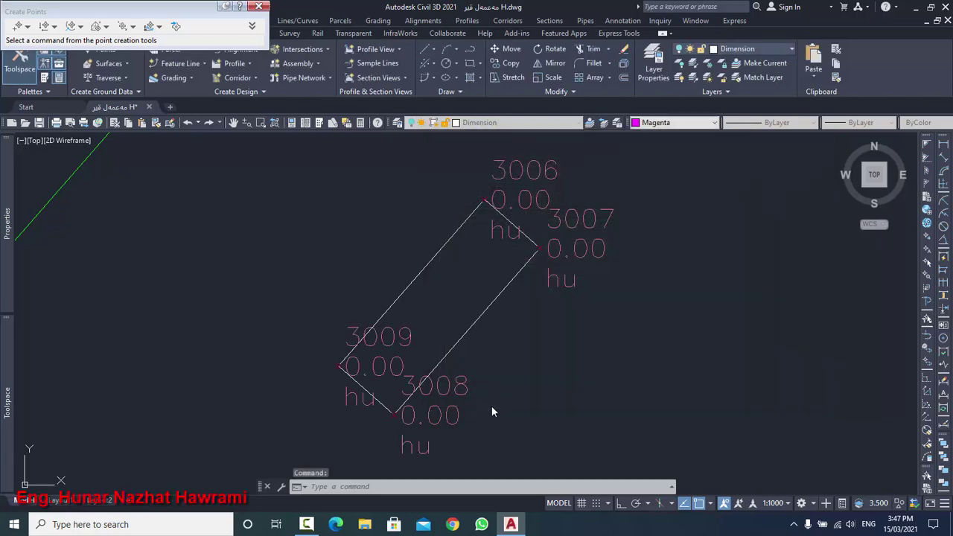
pyautogui.click(779, 509)
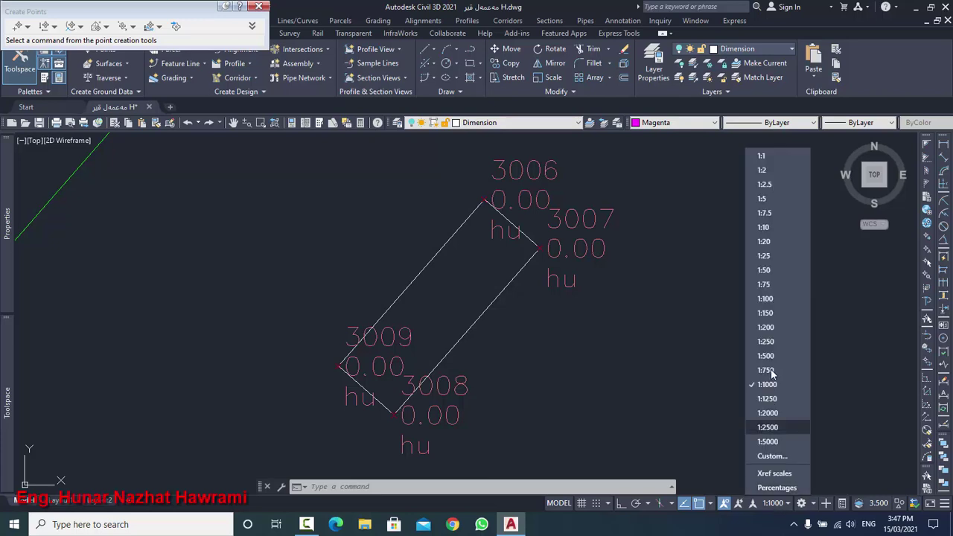
pyautogui.click(763, 313)
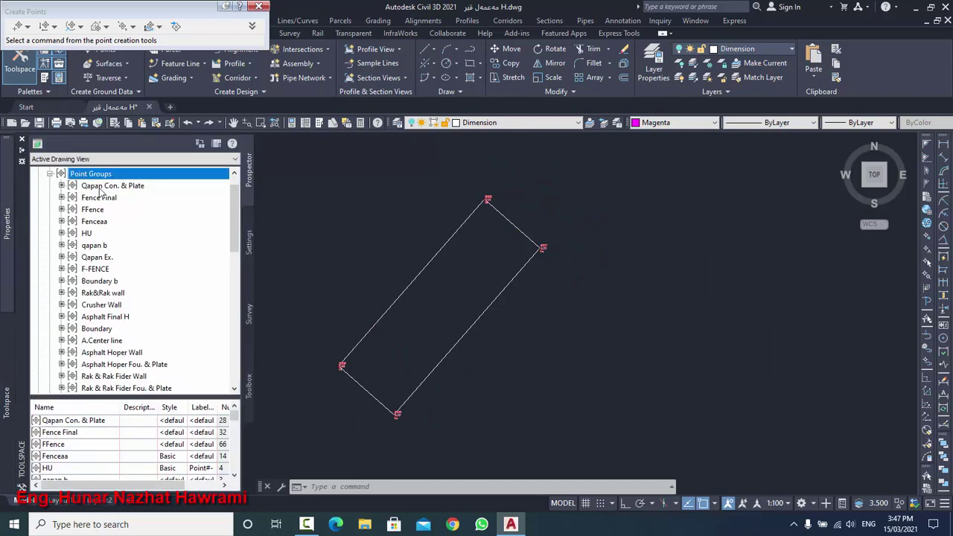
# - Export the HU group's points in PENZD space-delimited format to an HU file on the Desktop
pyautogui.rightClick(87, 233)
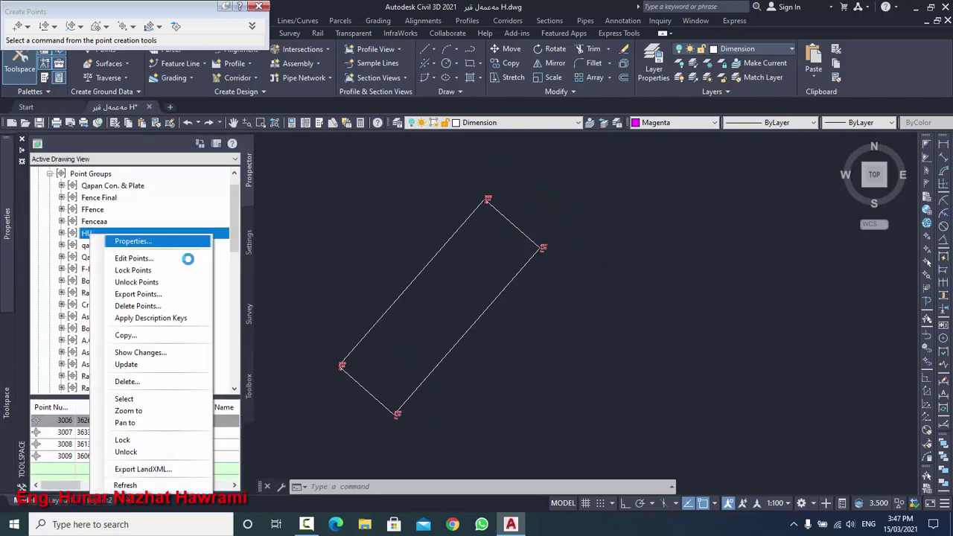
pyautogui.click(138, 295)
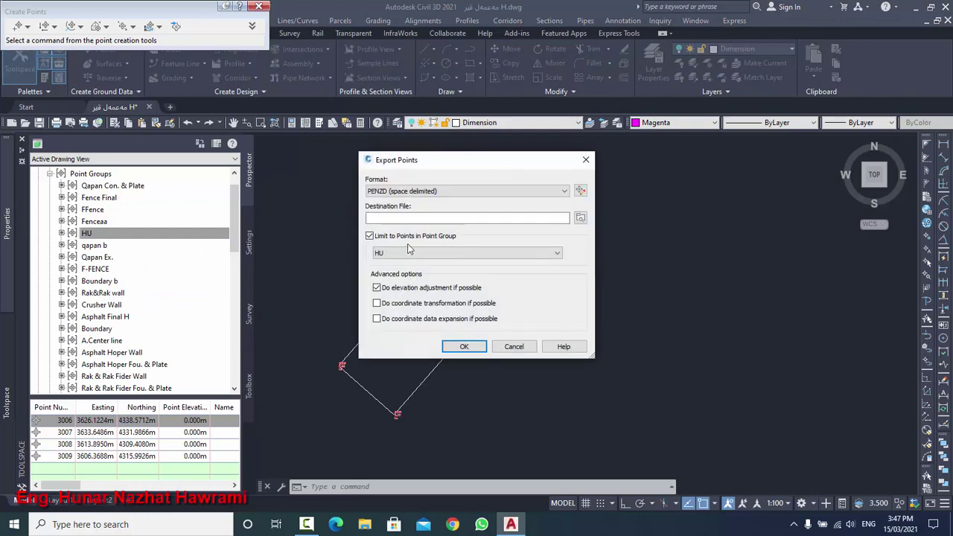
pyautogui.click(461, 348)
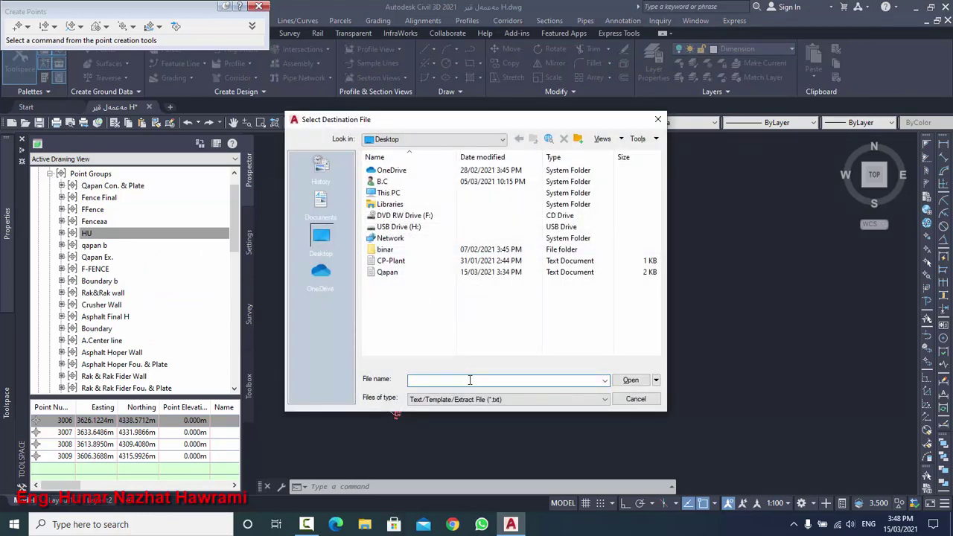
pyautogui.write('HU')
pyautogui.click(628, 379)
pyautogui.click(464, 350)
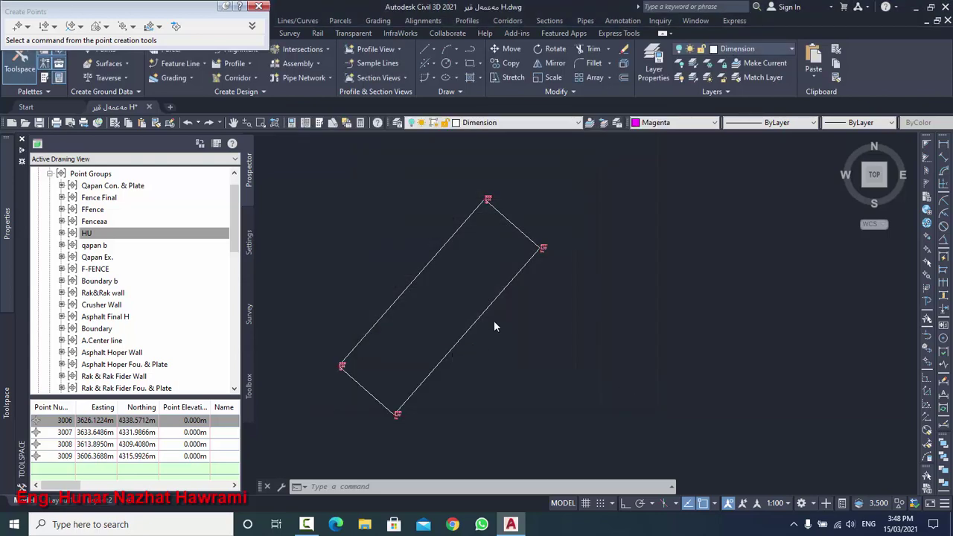
# - Turn off the HU point group's point markers and labels
pyautogui.rightClick(109, 236)
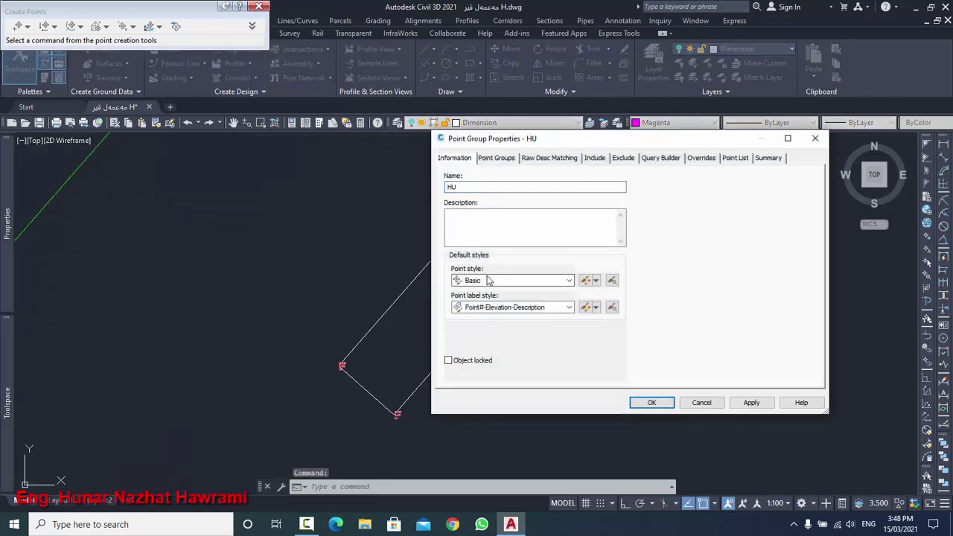
pyautogui.click(489, 282)
pyautogui.click(499, 308)
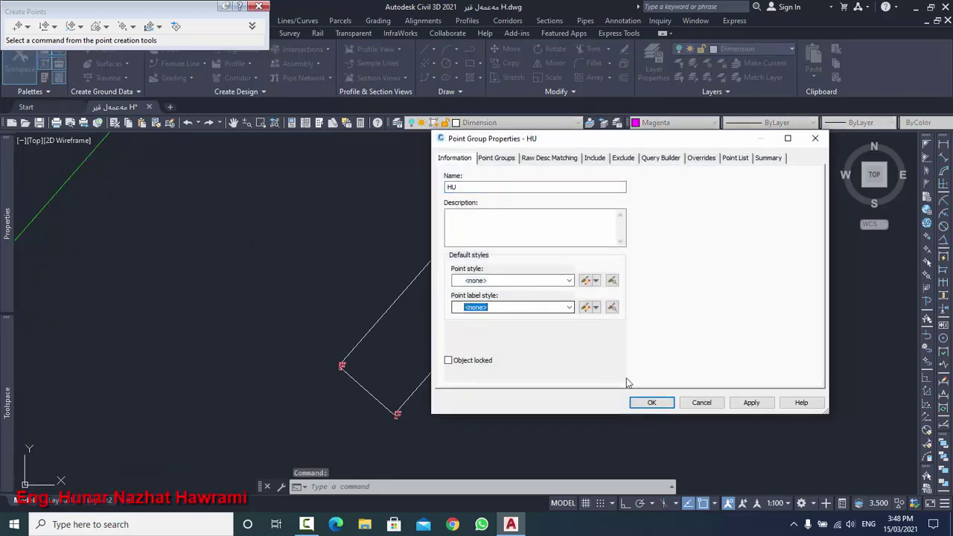
pyautogui.click(652, 403)
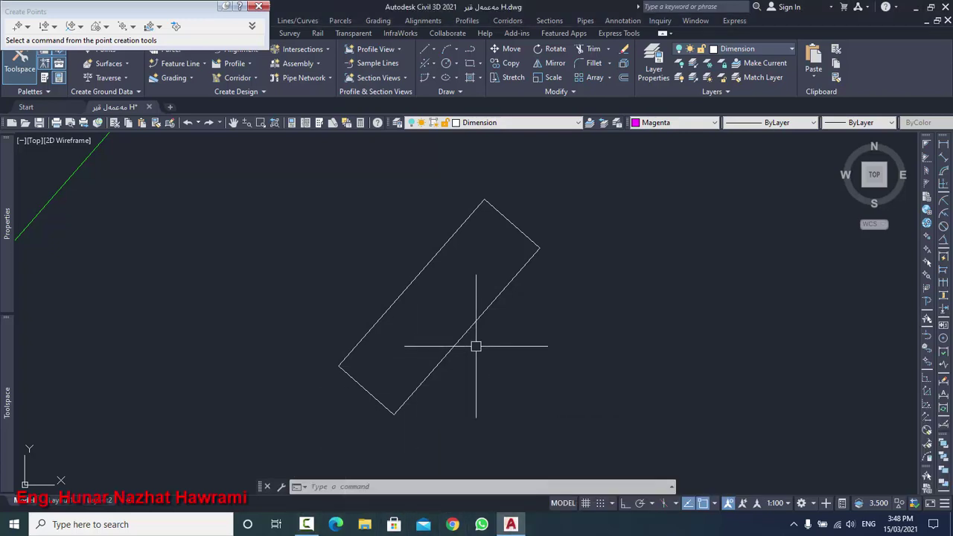
# - Move the coorN.LSP icon to the middle of the desktop and restore Civil 3D
pyautogui.scroll(-2, 532, 315)
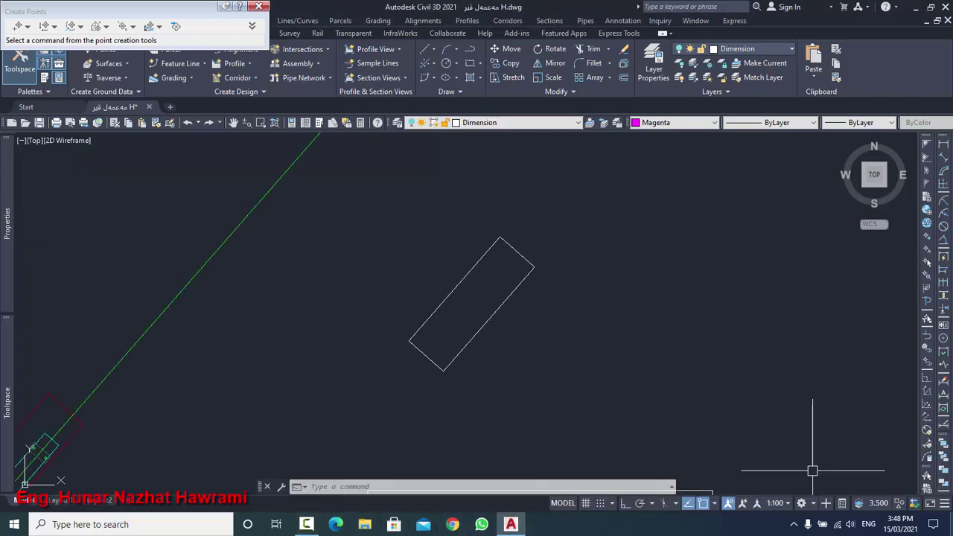
pyautogui.click(951, 524)
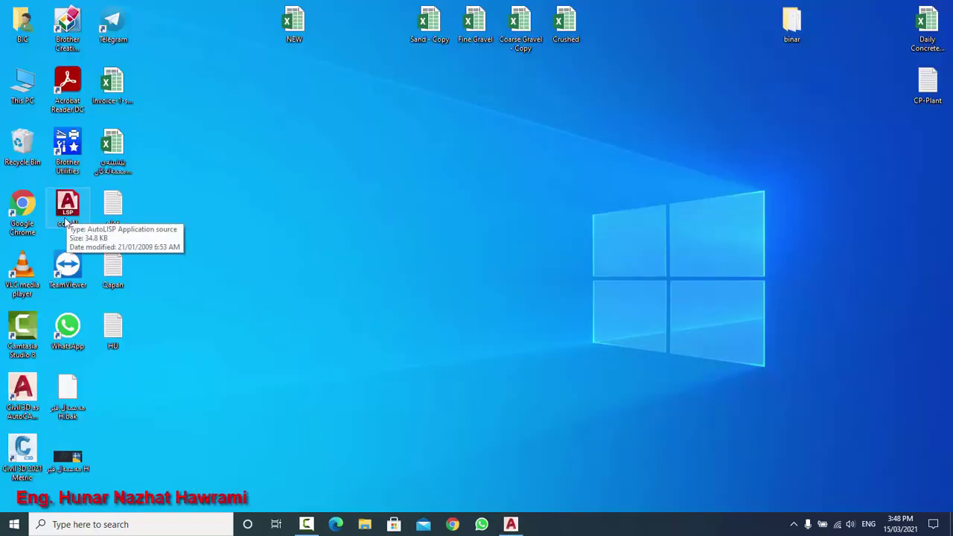
pyautogui.moveTo(67, 208)
pyautogui.mouseDown()
pyautogui.moveTo(278, 378)
pyautogui.moveTo(322, 361)
pyautogui.mouseUp()
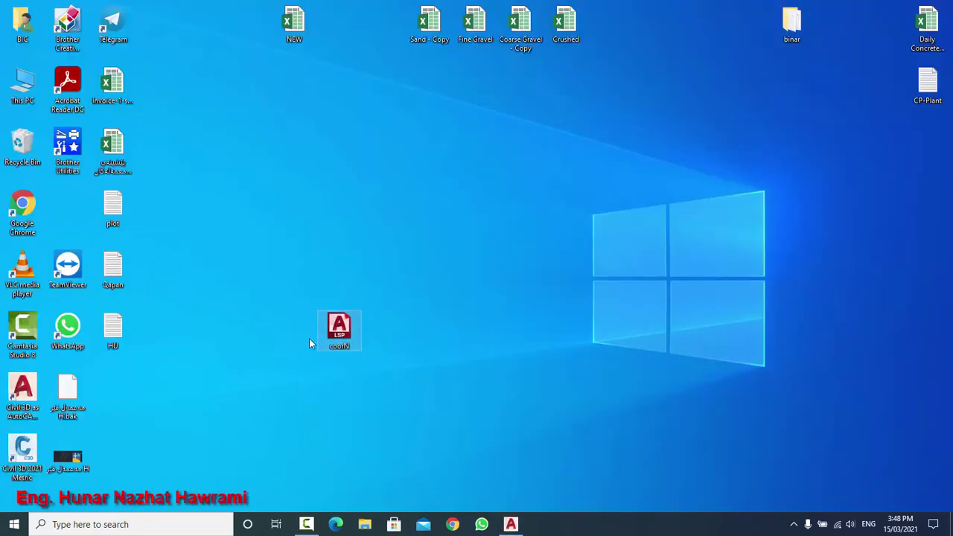
pyautogui.click(511, 524)
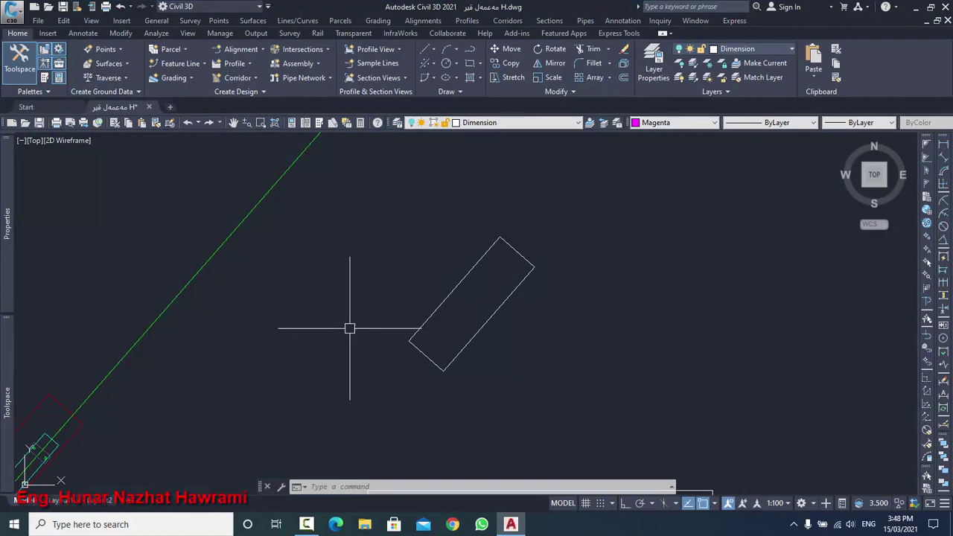
# - Load coorN.LSP from the Desktop with APPLOAD, allowing it to load once
pyautogui.write('app')
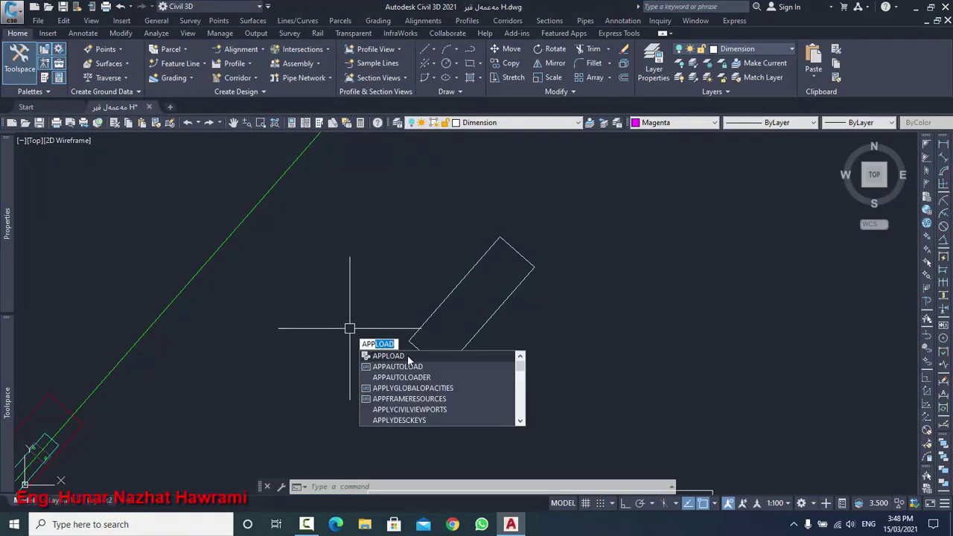
pyautogui.press('Return')
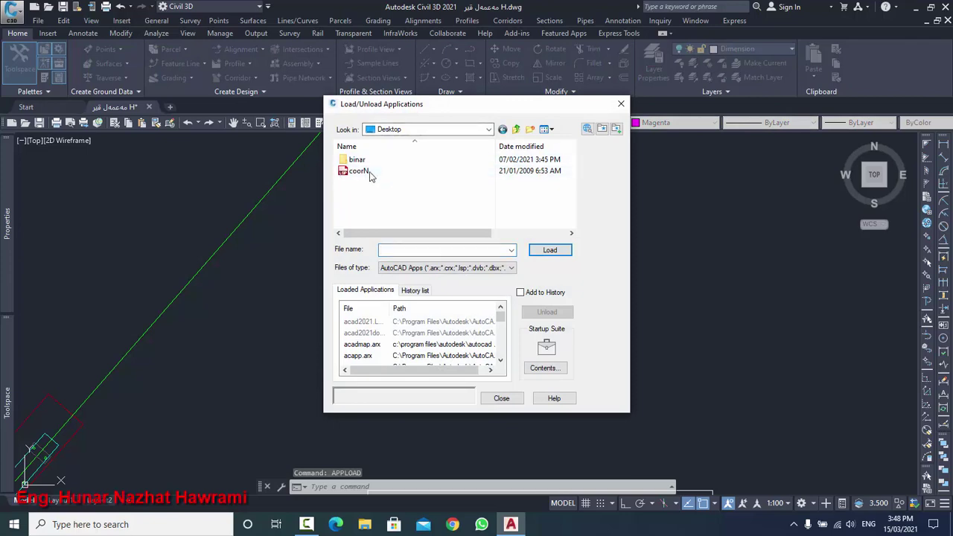
pyautogui.click(356, 175)
pyautogui.click(538, 252)
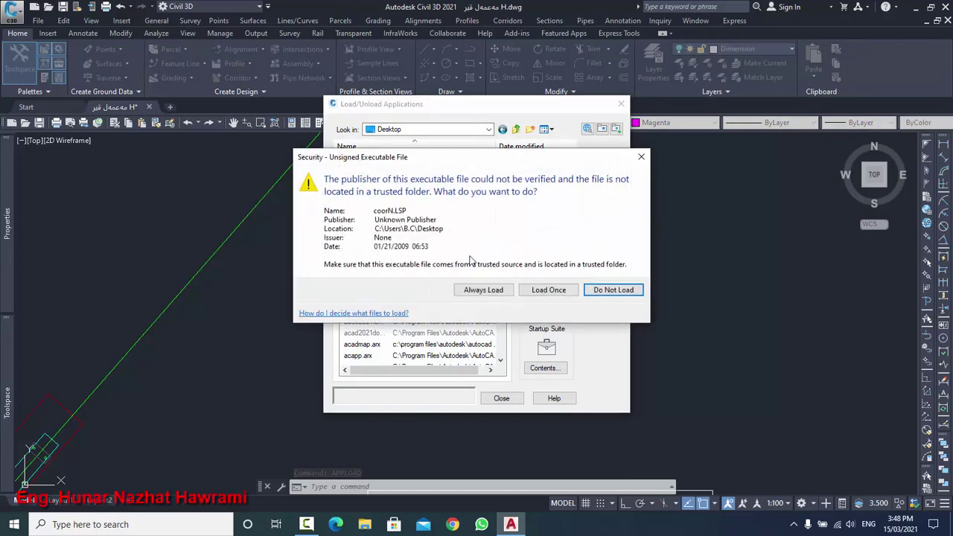
pyautogui.click(551, 295)
# - Close the Load/Unload dialog and run COORN in Pick mode
pyautogui.click(502, 399)
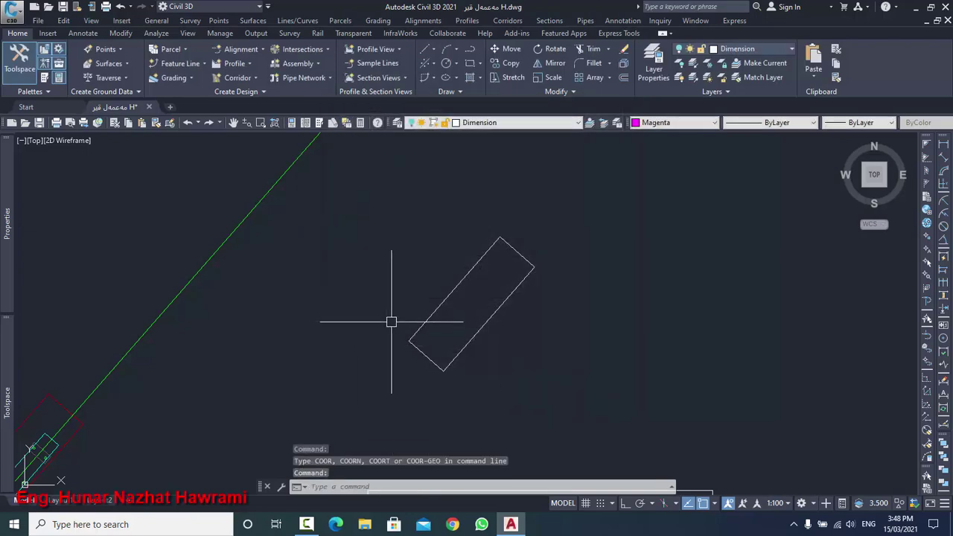
pyautogui.moveTo(466, 320); pyautogui.dragTo(455, 348, button='middle')
pyautogui.write('C')
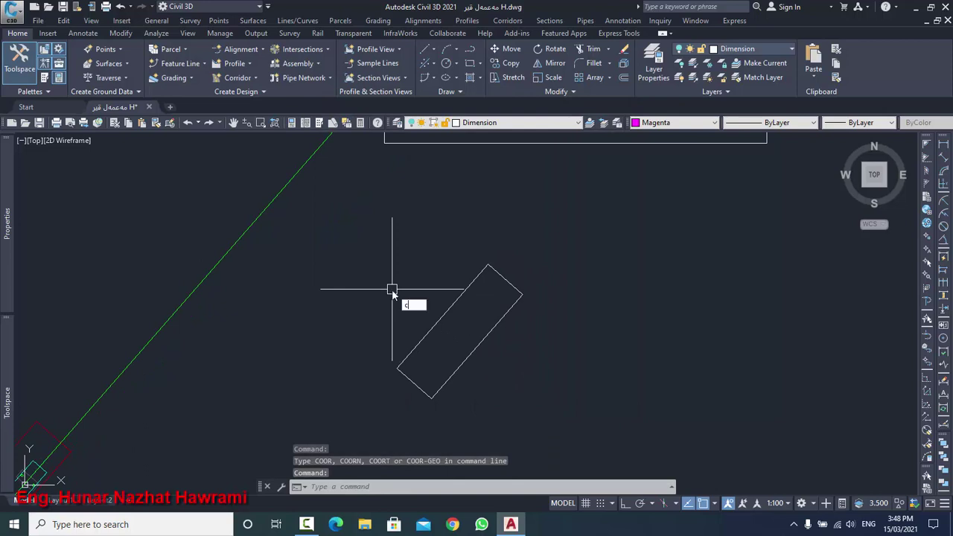
pyautogui.write('OO')
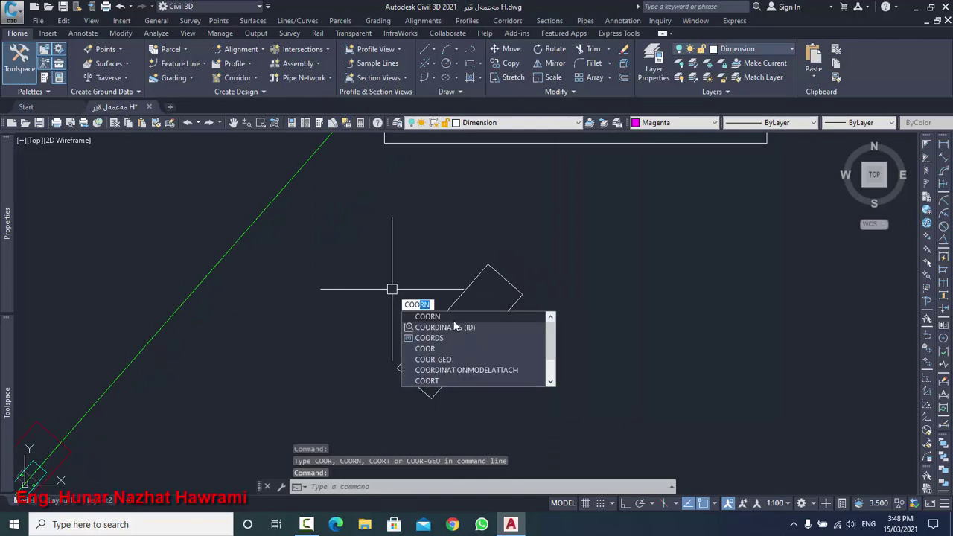
pyautogui.click(439, 318)
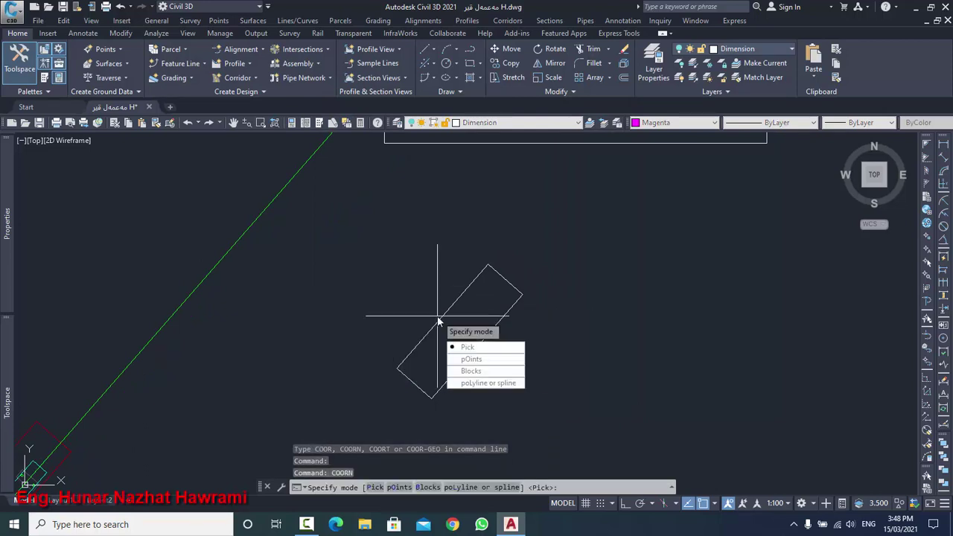
pyautogui.click(491, 352)
pyautogui.scroll(2, 489, 260)
pyautogui.scroll(2, 482, 288)
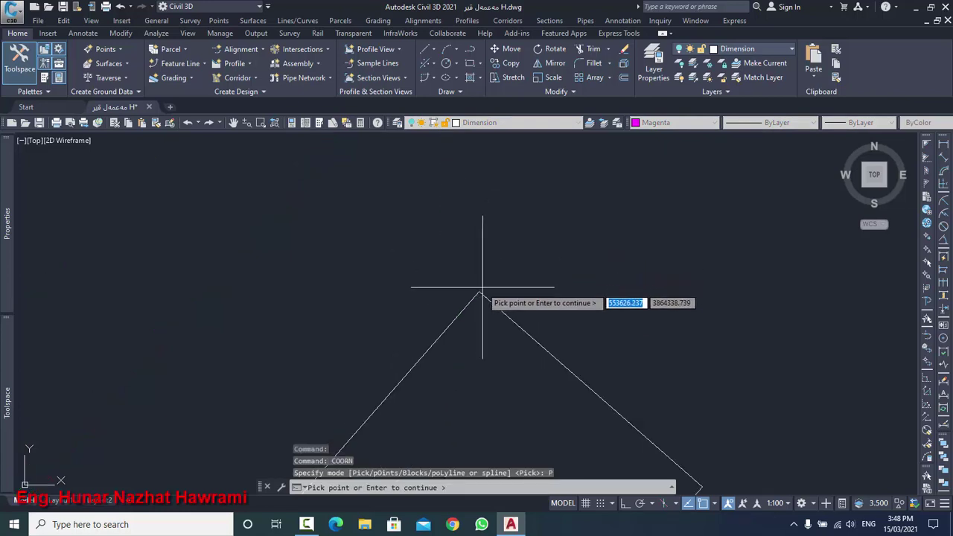
# - Snap to the top, right, bottom and left rectangle corners and end the list unnumbered
pyautogui.click(479, 292)
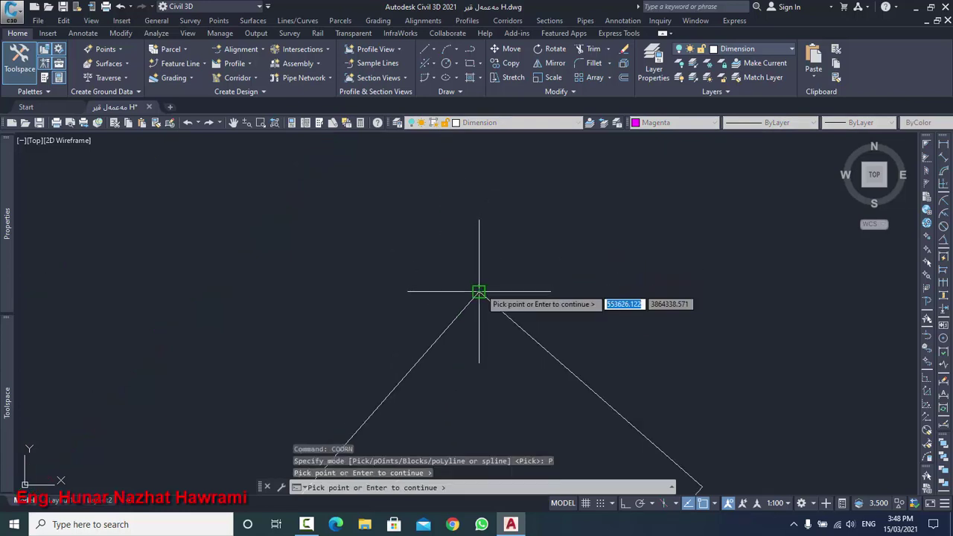
pyautogui.moveTo(479, 291); pyautogui.dragTo(436, 181, button='middle')
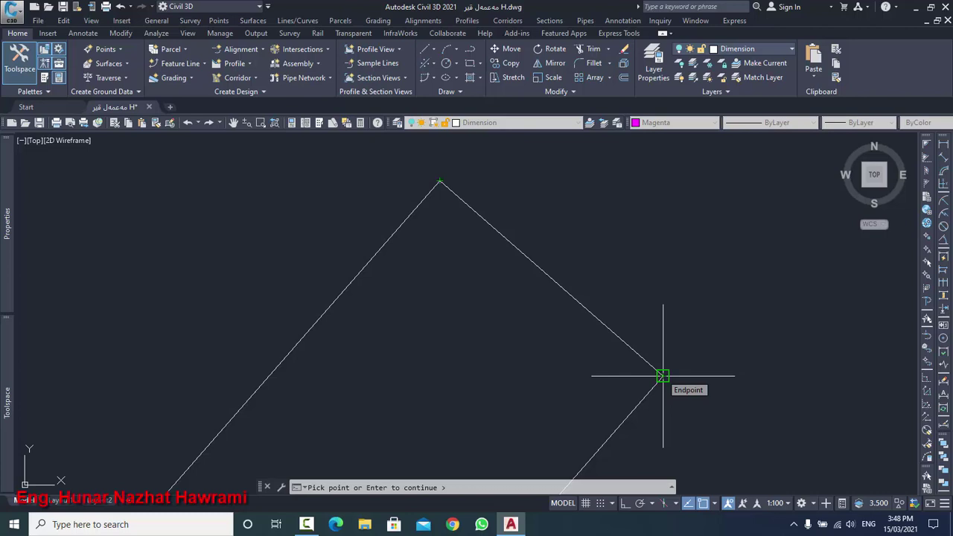
pyautogui.click(663, 376)
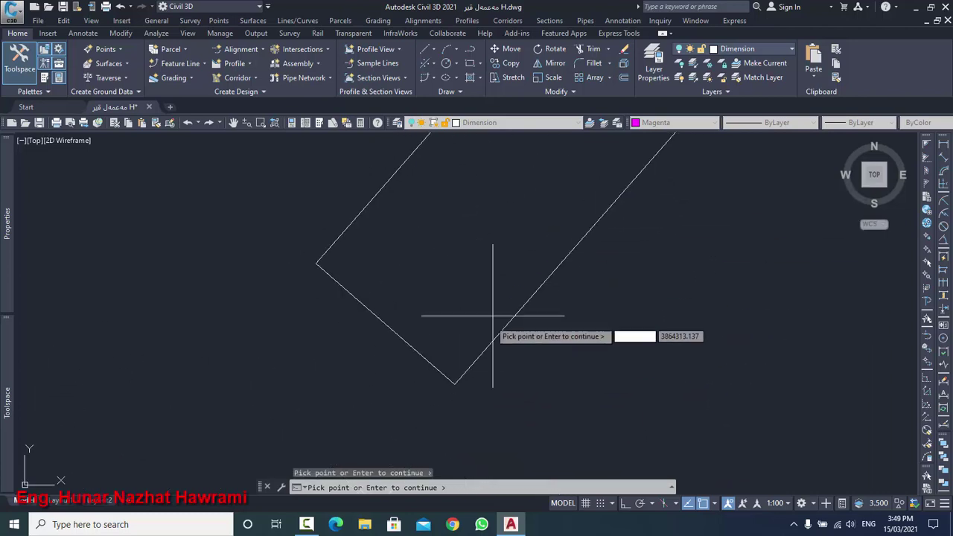
pyautogui.click(453, 385)
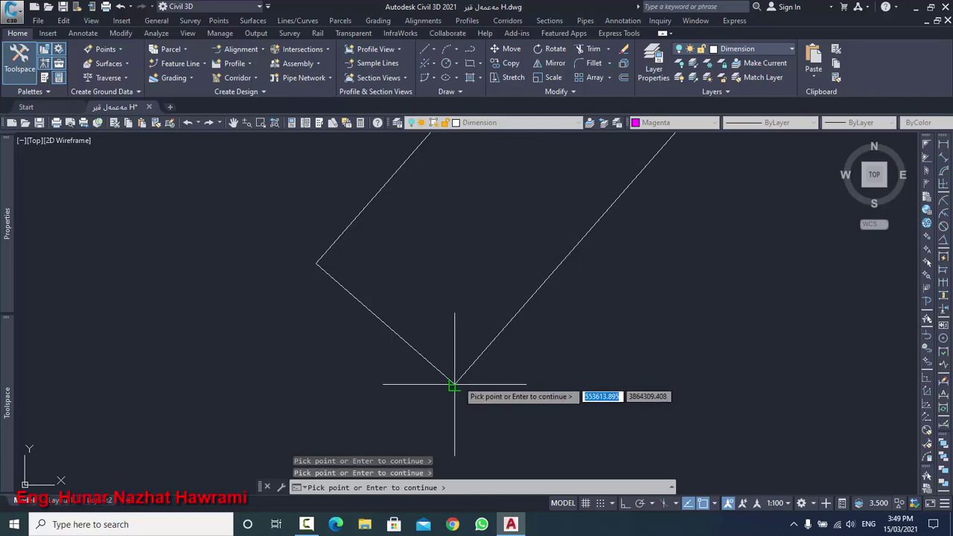
pyautogui.click(367, 341)
pyautogui.click(366, 341)
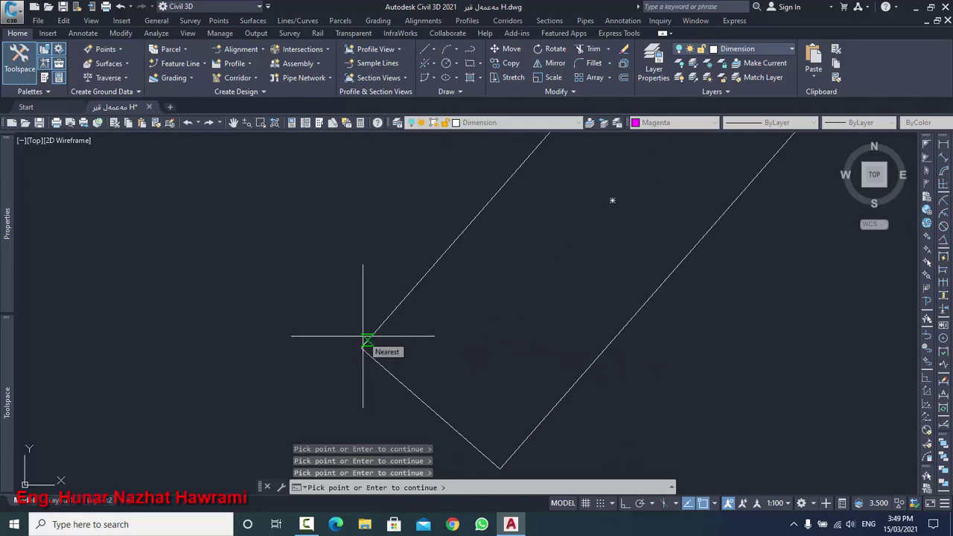
pyautogui.press('Return')
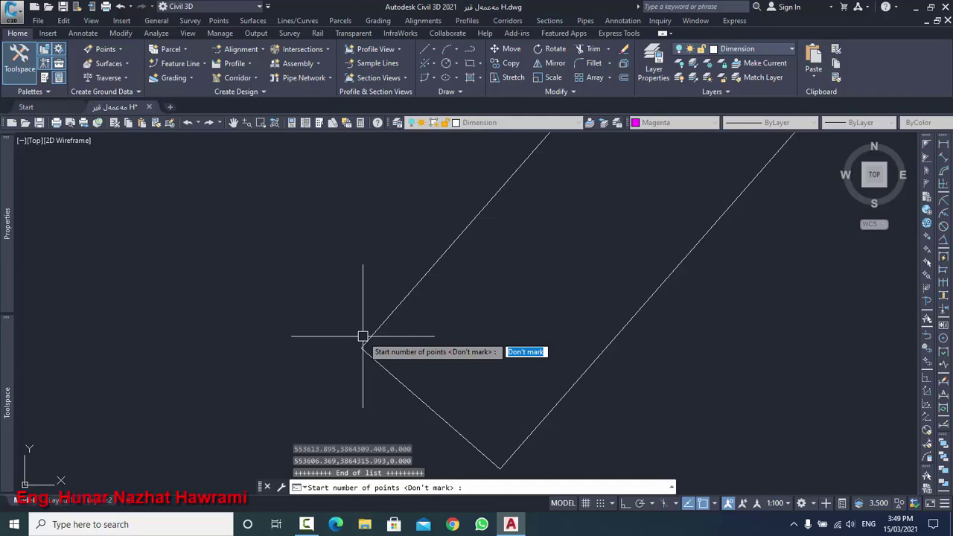
pyautogui.press('Return')
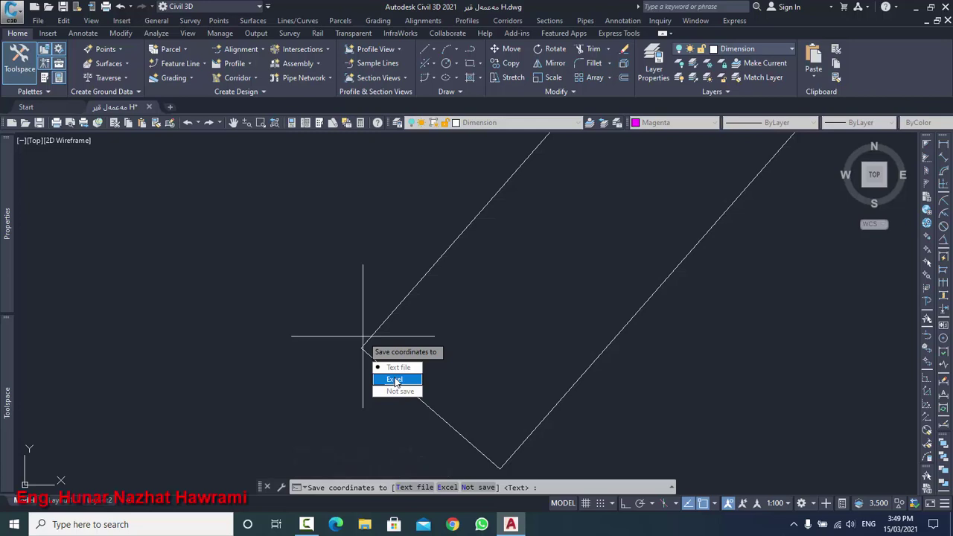
# - Save the corner coordinates as a Coordinates text file on the Desktop and open it in Notepad
pyautogui.click(399, 367)
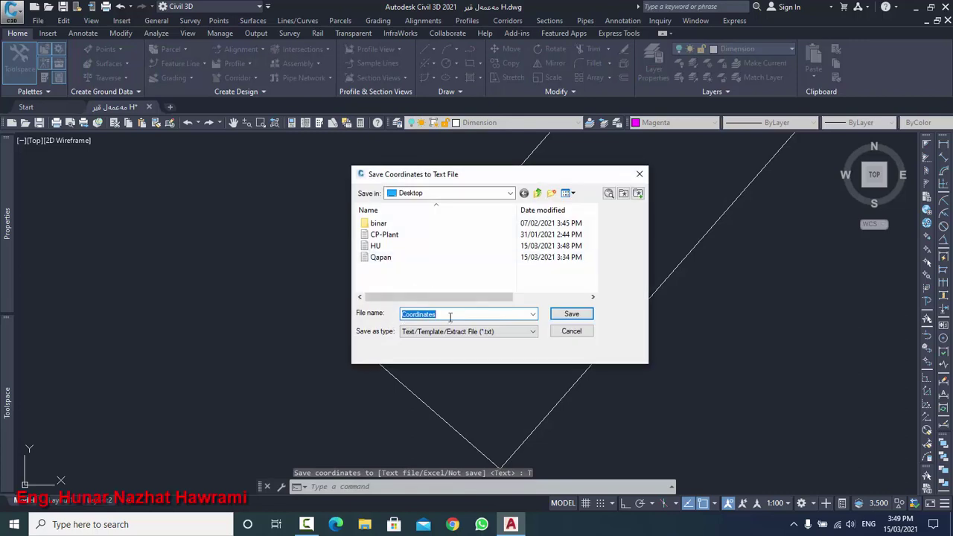
pyautogui.click(571, 315)
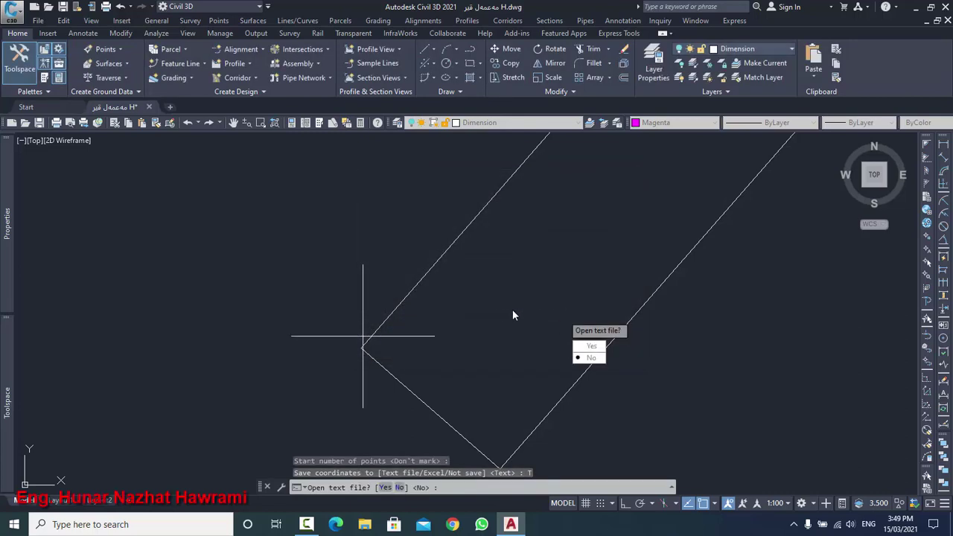
pyautogui.click(590, 347)
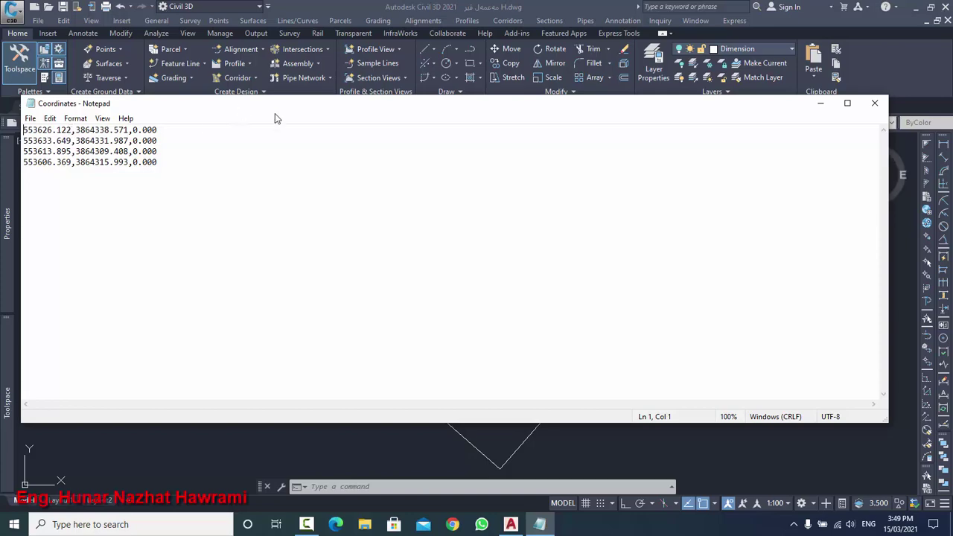
# - Snap the Coordinates file to the right and open HU.txt snapped left beside it
pyautogui.moveTo(275, 112); pyautogui.dragTo(952, 211)
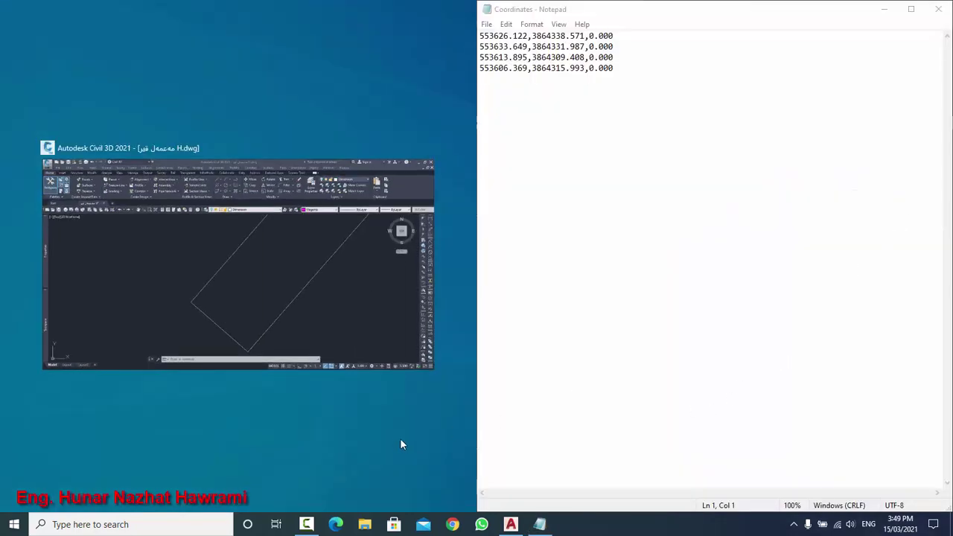
pyautogui.click(400, 406)
pyautogui.click(511, 524)
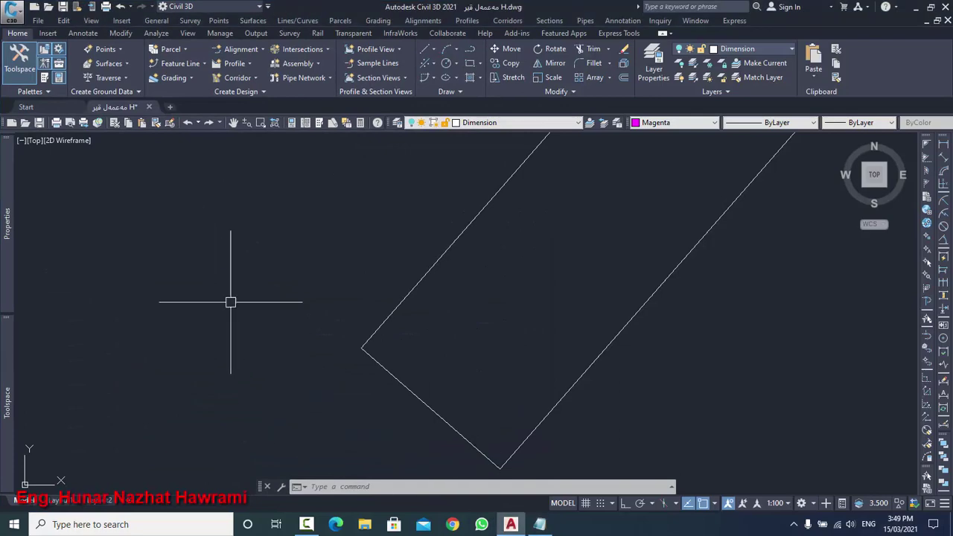
pyautogui.press('super+Down')
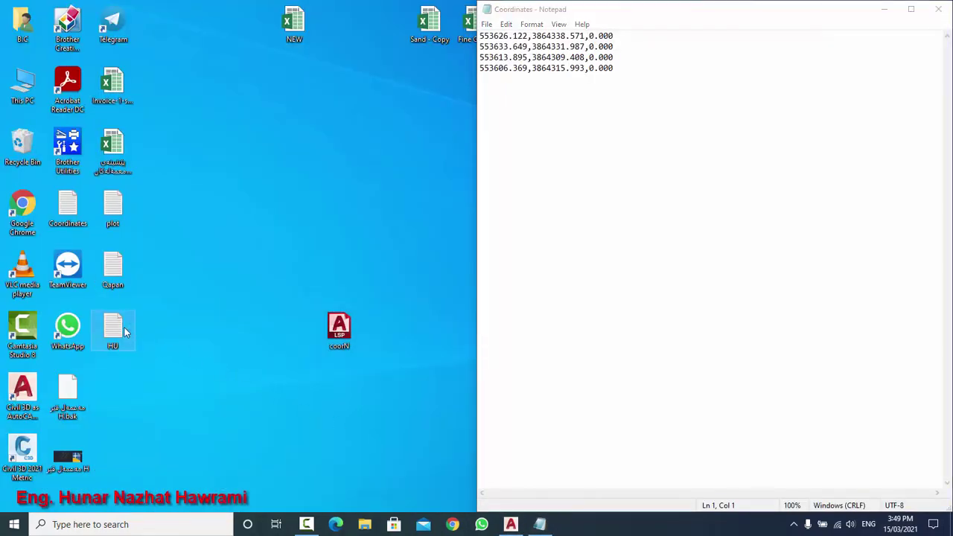
pyautogui.doubleClick(113, 331)
pyautogui.moveTo(414, 111); pyautogui.dragTo(2, 112)
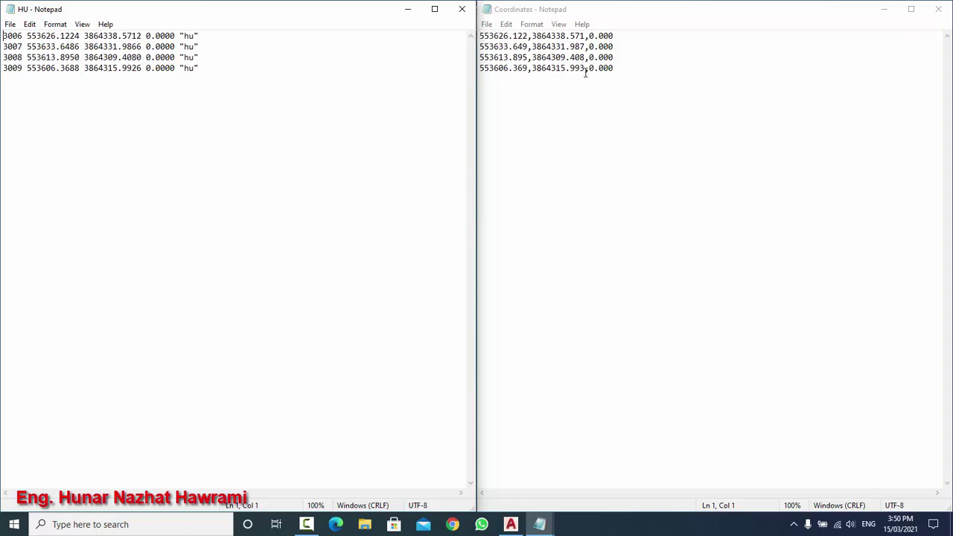
# - Compare the northing values between the two files, then close both Notepad windows
pyautogui.moveTo(138, 71); pyautogui.dragTo(141, 71)
pyautogui.click(139, 71)
pyautogui.moveTo(580, 68); pyautogui.dragTo(585, 69)
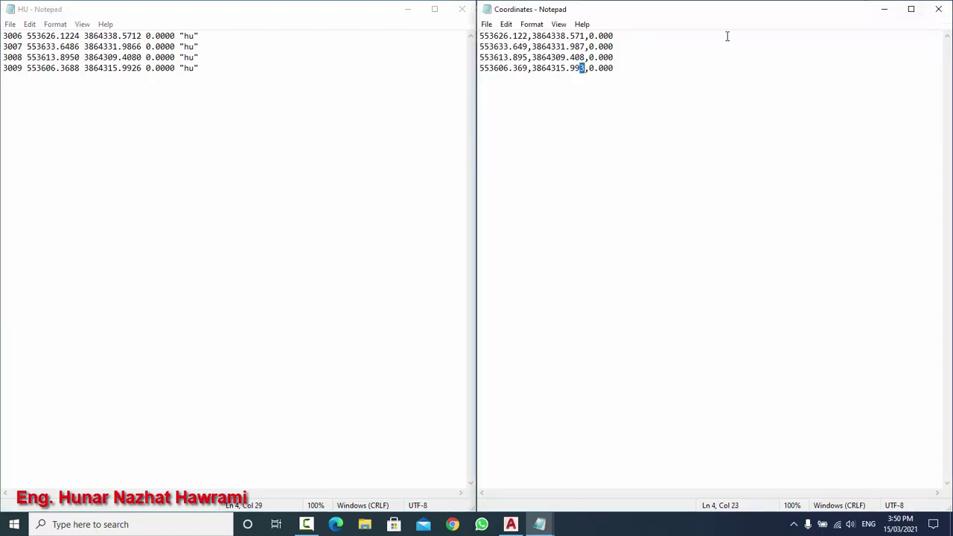
pyautogui.click(460, 10)
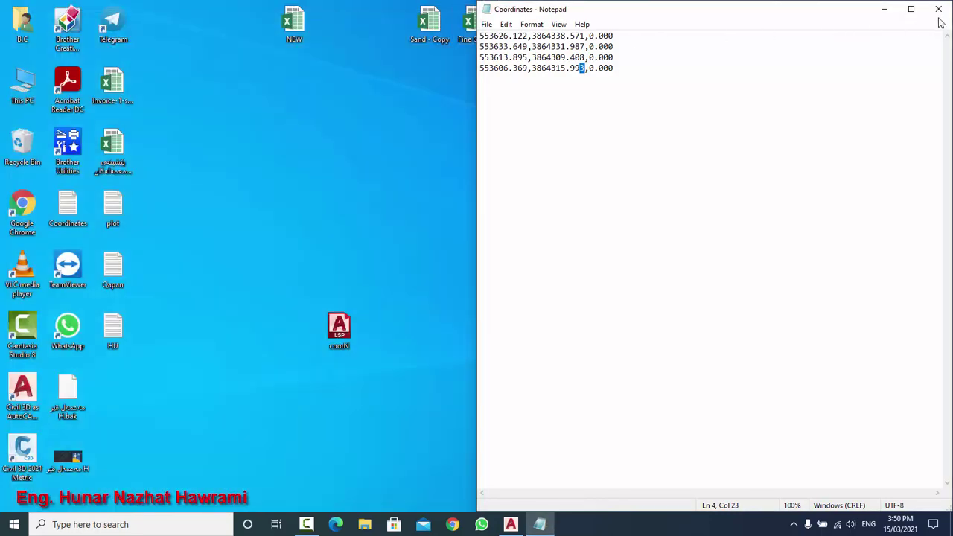
pyautogui.click(939, 11)
# - Return to the drawing and rerun COORN in Pick mode
pyautogui.click(511, 524)
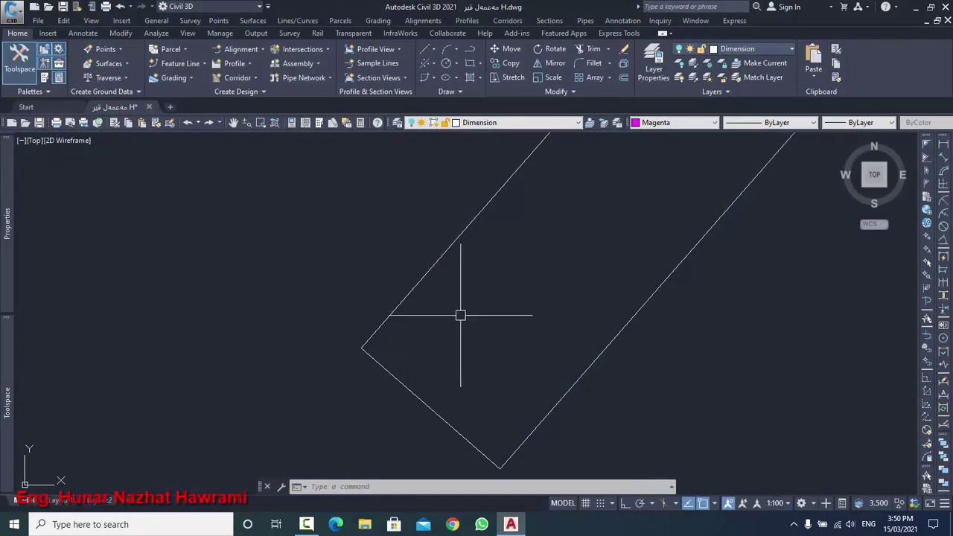
pyautogui.scroll(-2, 424, 350)
pyautogui.moveTo(429, 339); pyautogui.dragTo(378, 347, button='middle')
pyautogui.write('C')
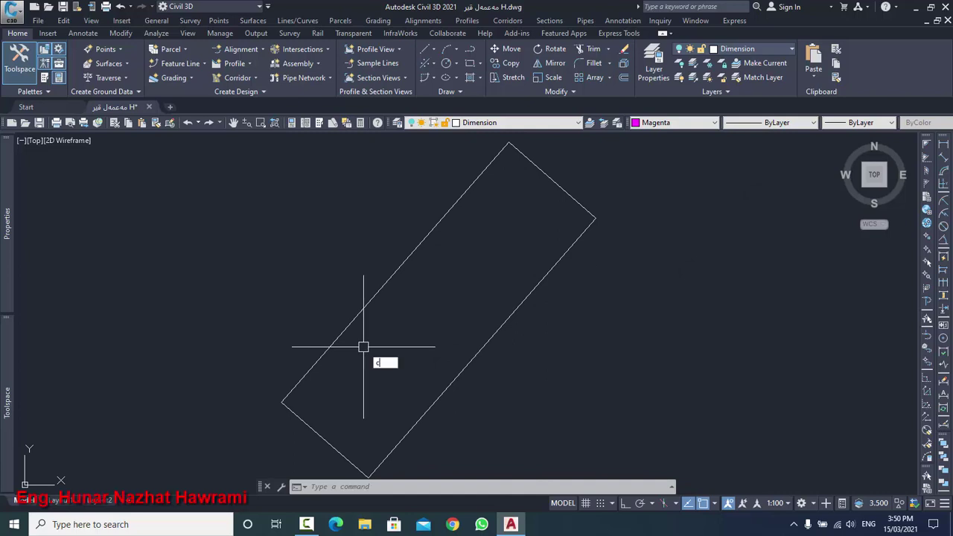
pyautogui.write('Oor')
pyautogui.press('Return')
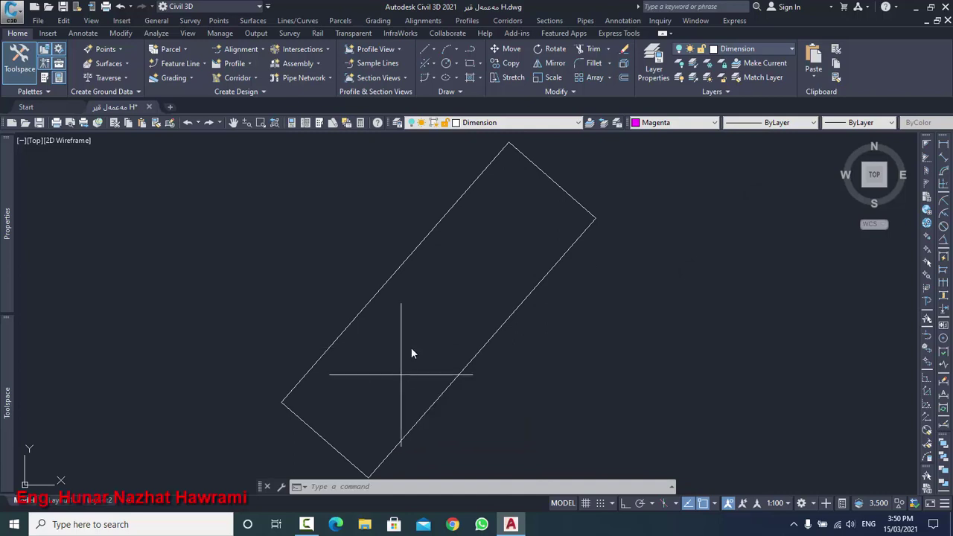
pyautogui.click(470, 407)
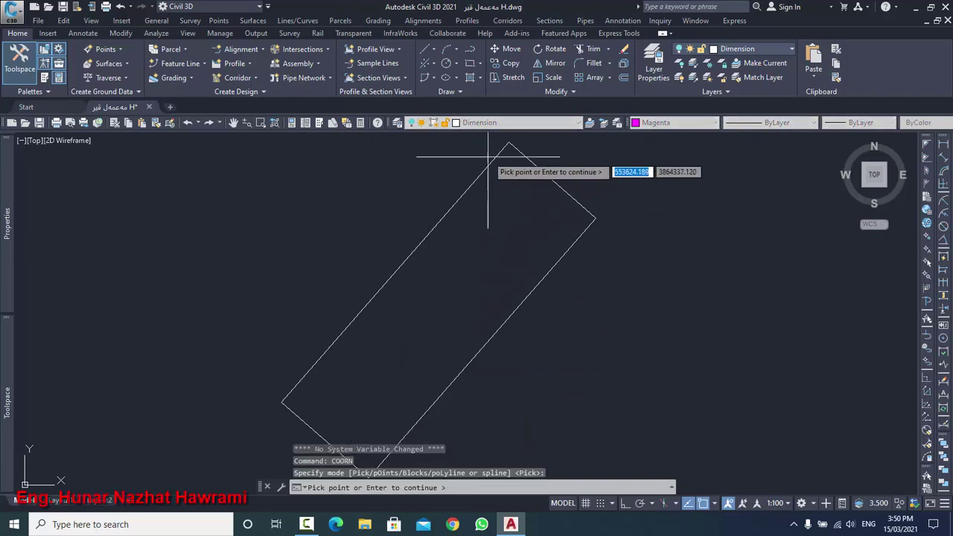
# - Pick the right, bottom and left corners and send the coordinates to Excel
pyautogui.click(596, 218)
pyautogui.click(417, 363)
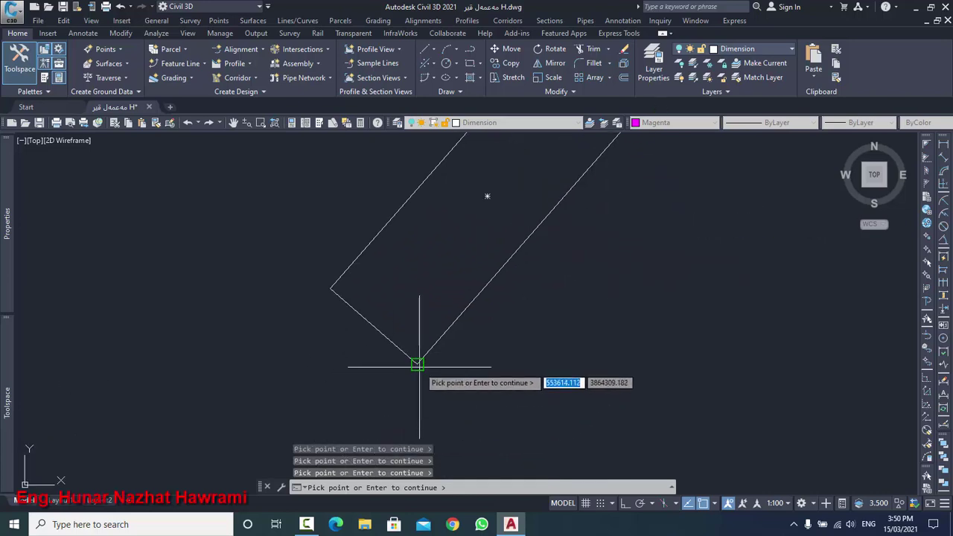
pyautogui.click(331, 288)
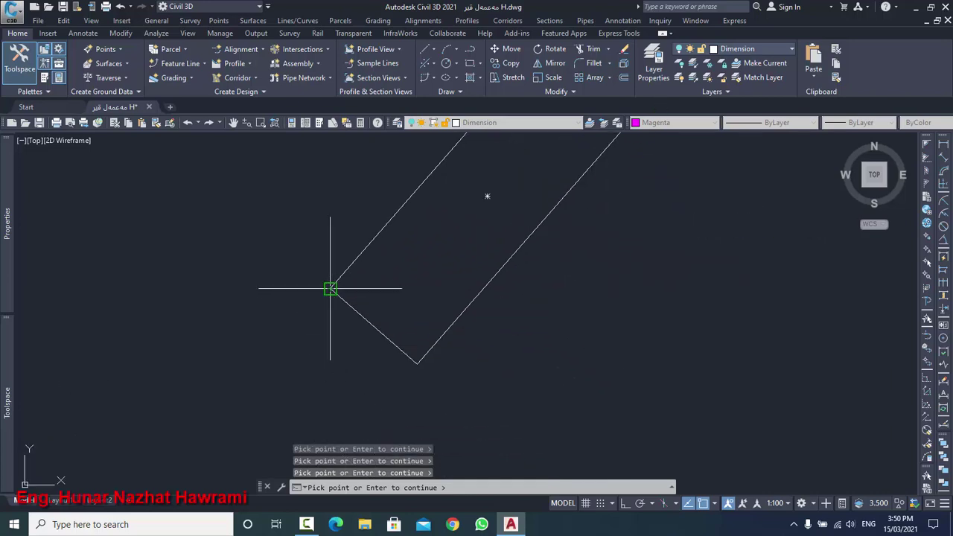
pyautogui.press('Return')
pyautogui.press('Return')
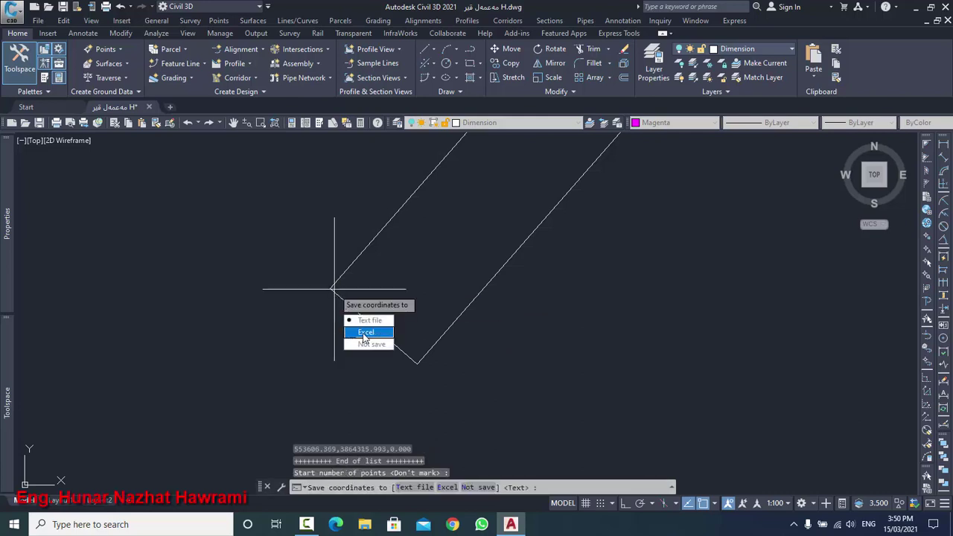
pyautogui.click(365, 335)
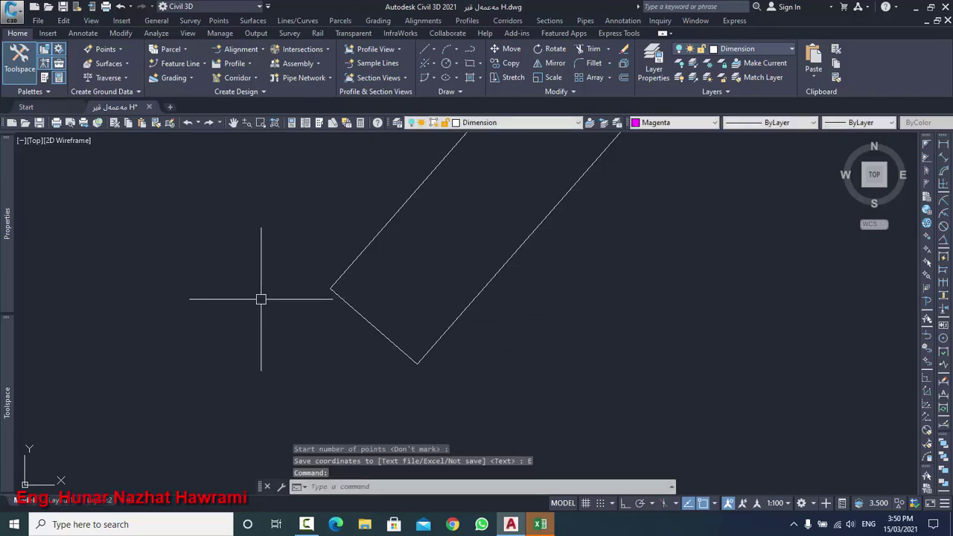
pyautogui.moveTo(539, 524)
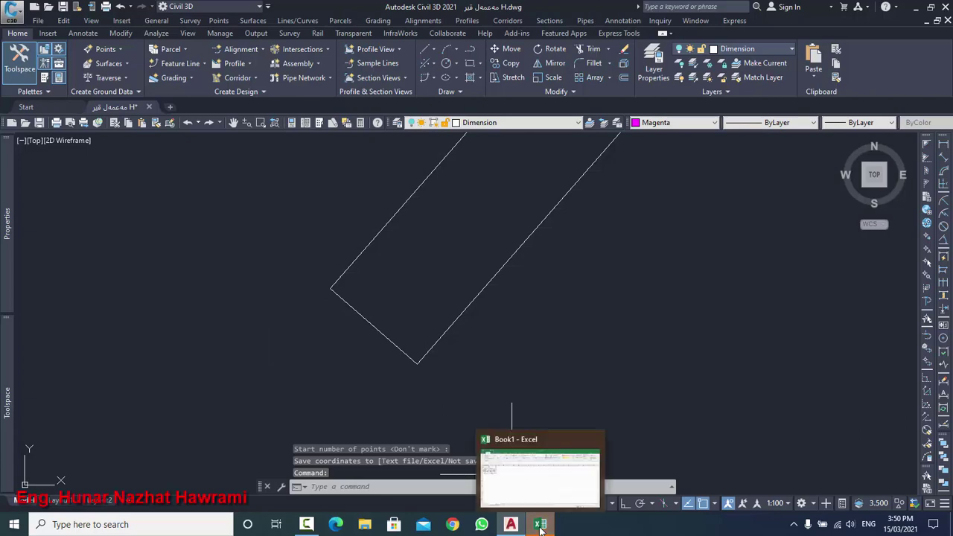
# - Maximize Book1 and insert an empty column in front of the X coordinates
pyautogui.click(533, 482)
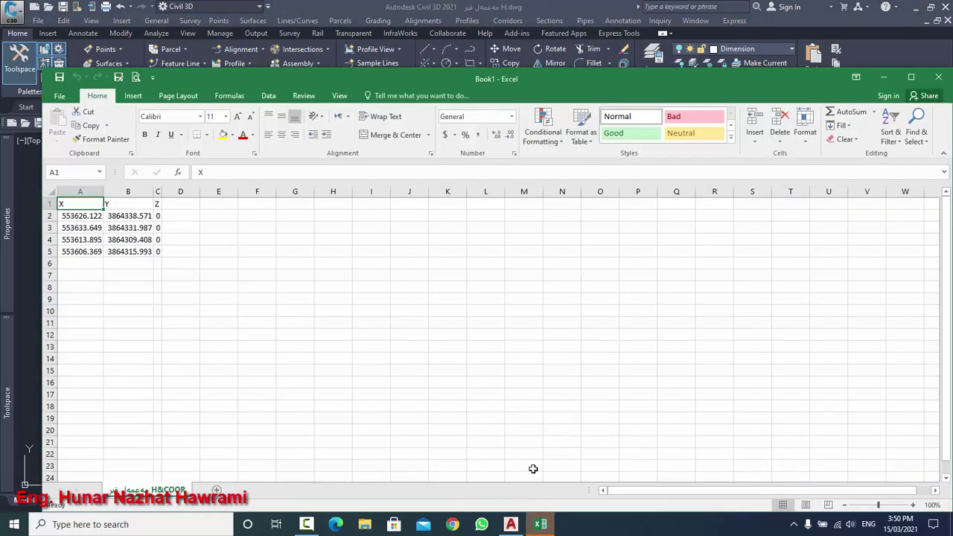
pyautogui.click(911, 77)
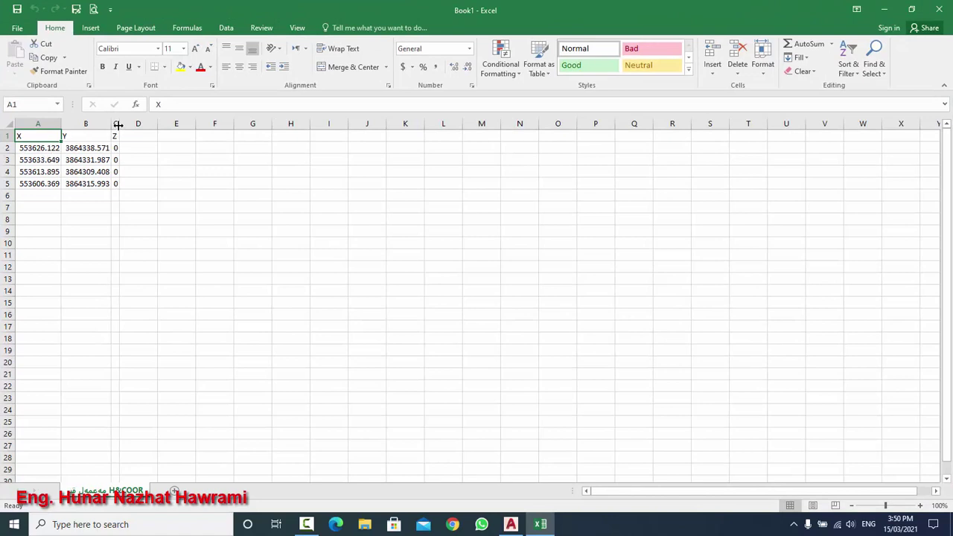
pyautogui.click(27, 125)
pyautogui.rightClick(27, 125)
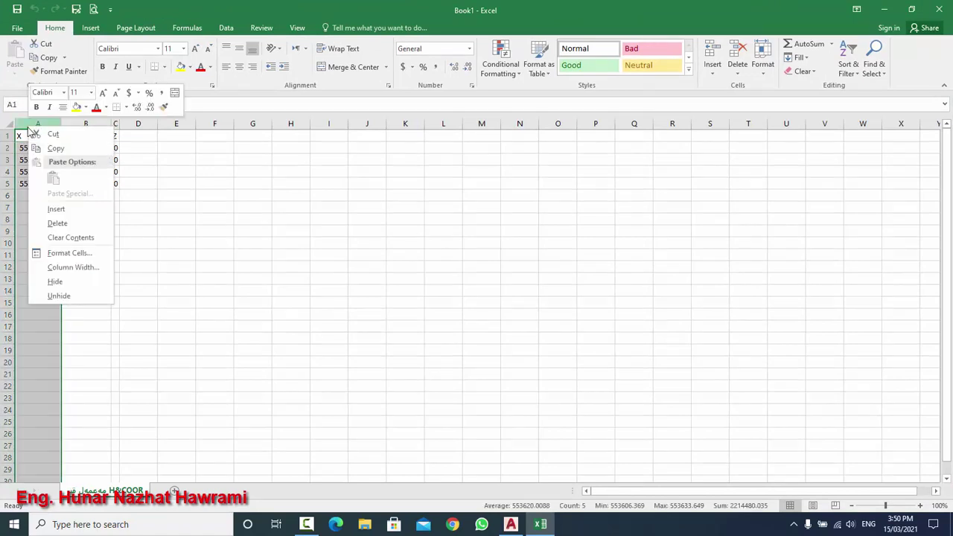
pyautogui.click(53, 206)
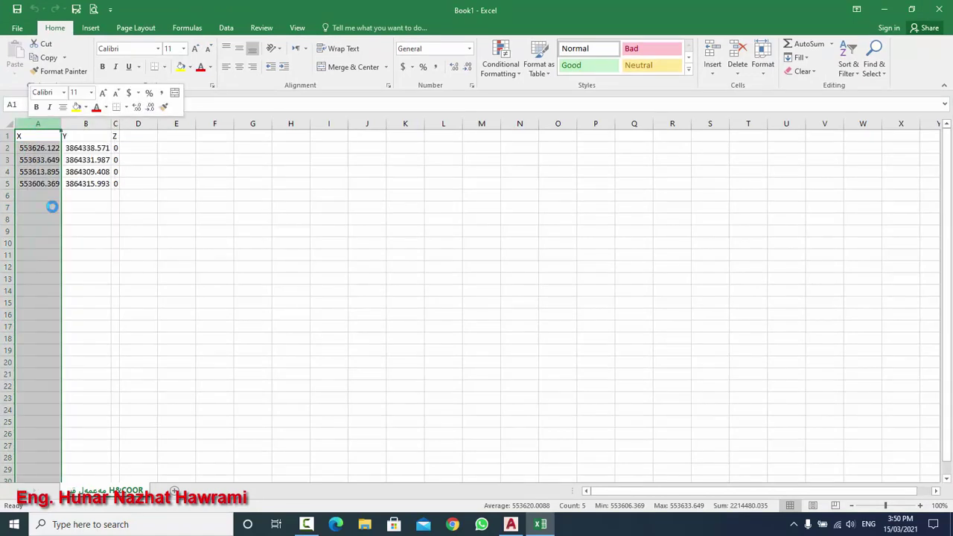
pyautogui.click(43, 147)
# - Delete the X/Y/Z header row so the coordinates start in row 1
pyautogui.click(6, 136)
pyautogui.rightClick(6, 136)
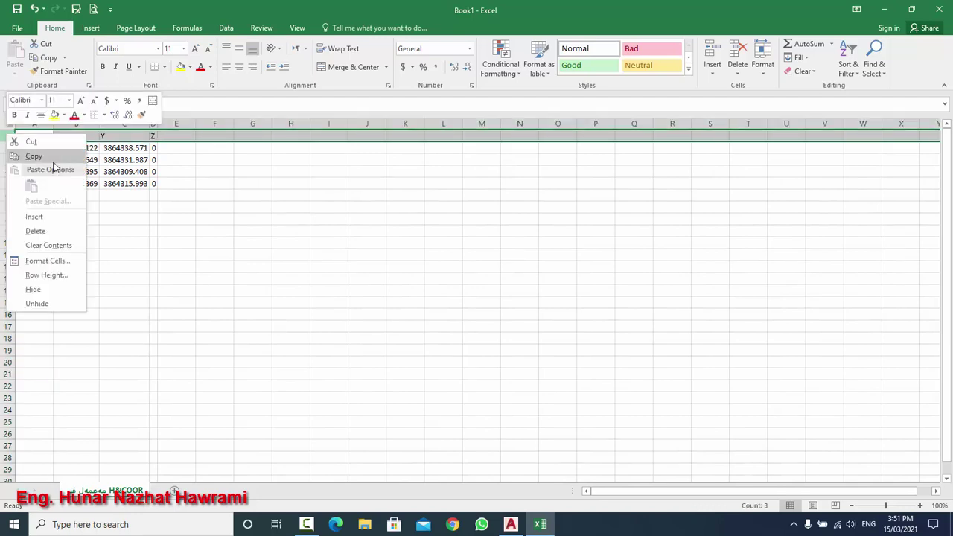
pyautogui.click(42, 229)
pyautogui.click(35, 135)
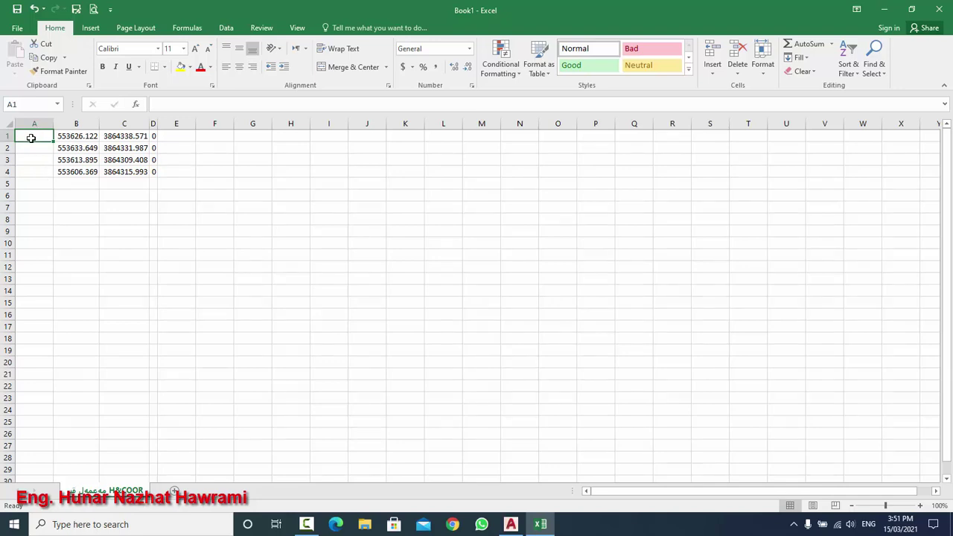
# - Enter the point names c1, c2, cl1 and cl2 in cells A1 to A4
pyautogui.write('c1')
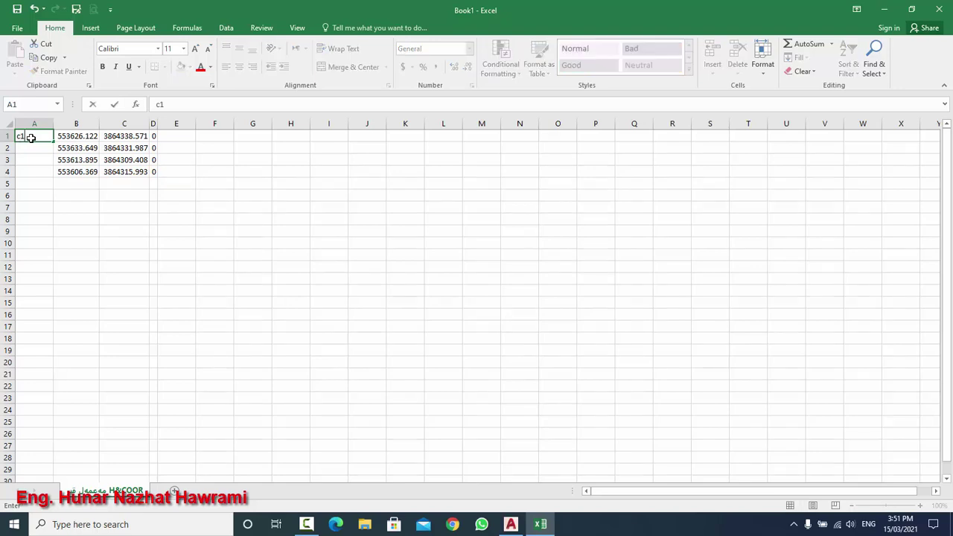
pyautogui.click(22, 148)
pyautogui.write('c1')
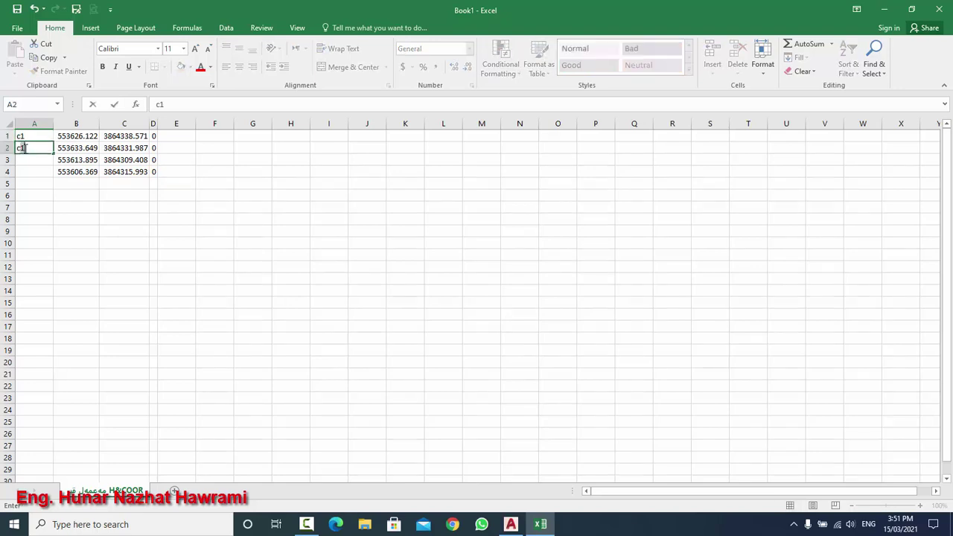
pyautogui.press('BackSpace')
pyautogui.write('2')
pyautogui.click(33, 158)
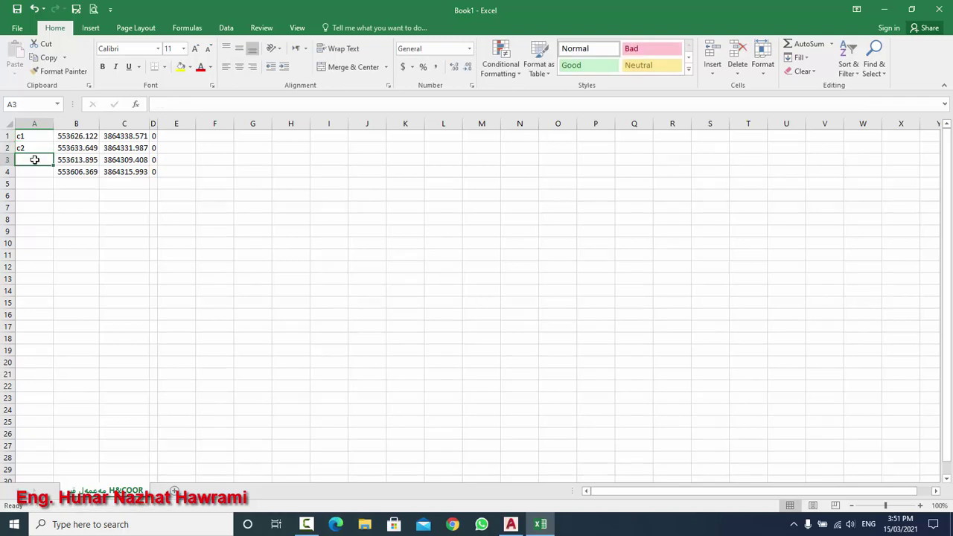
pyautogui.write('cl')
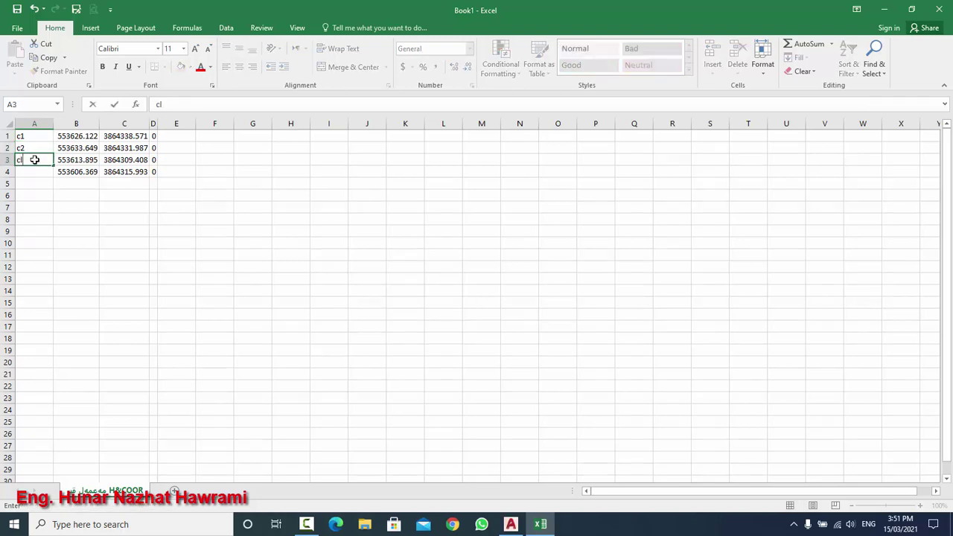
pyautogui.write('2')
pyautogui.click(37, 171)
pyautogui.write('c')
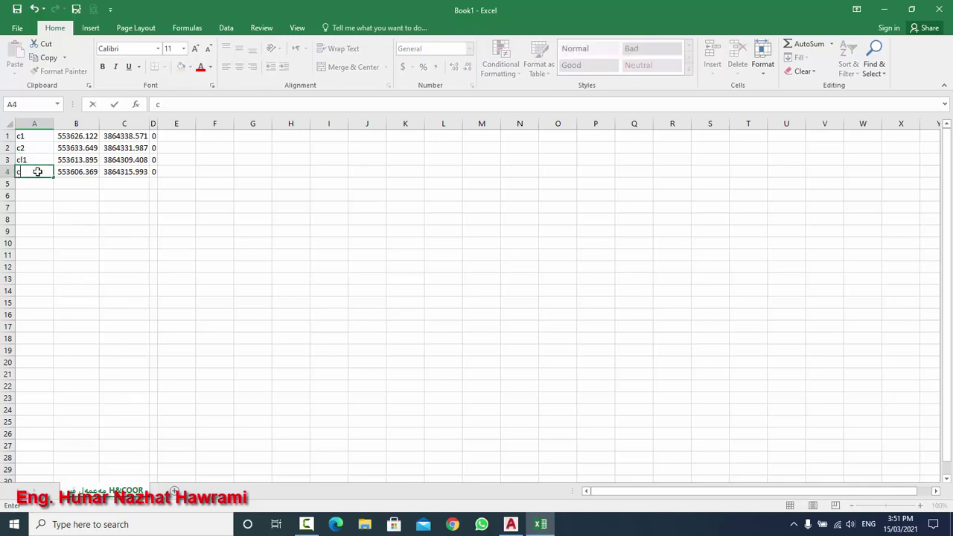
pyautogui.write('l1')
pyautogui.press('BackSpace')
pyautogui.write('2')
pyautogui.click(102, 227)
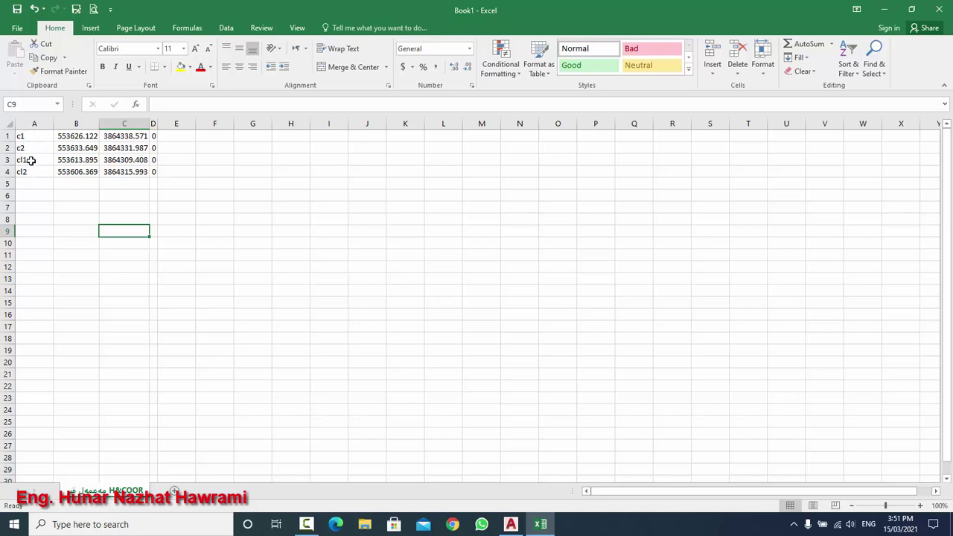
# - Set the elevation in D1 to 312.45 and fill it down to D4
pyautogui.click(153, 123)
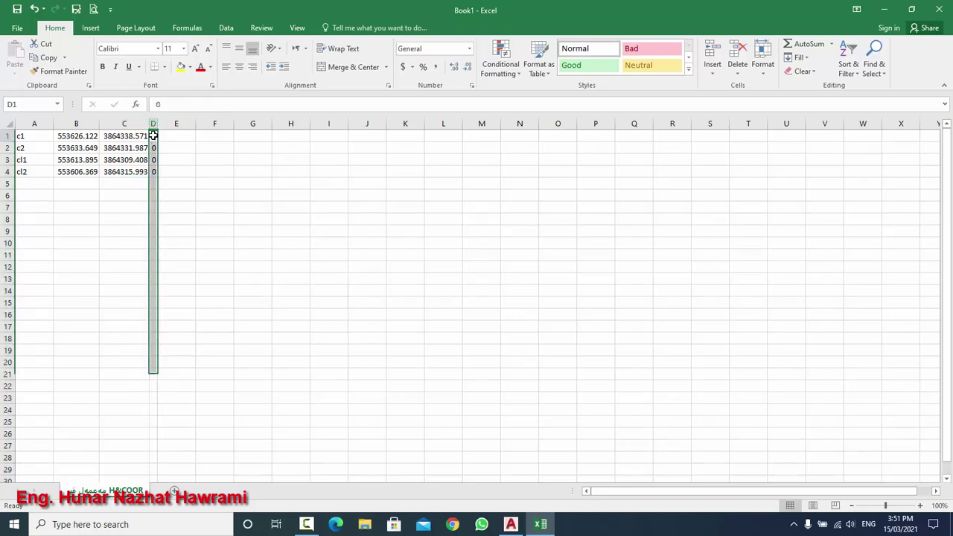
pyautogui.click(153, 136)
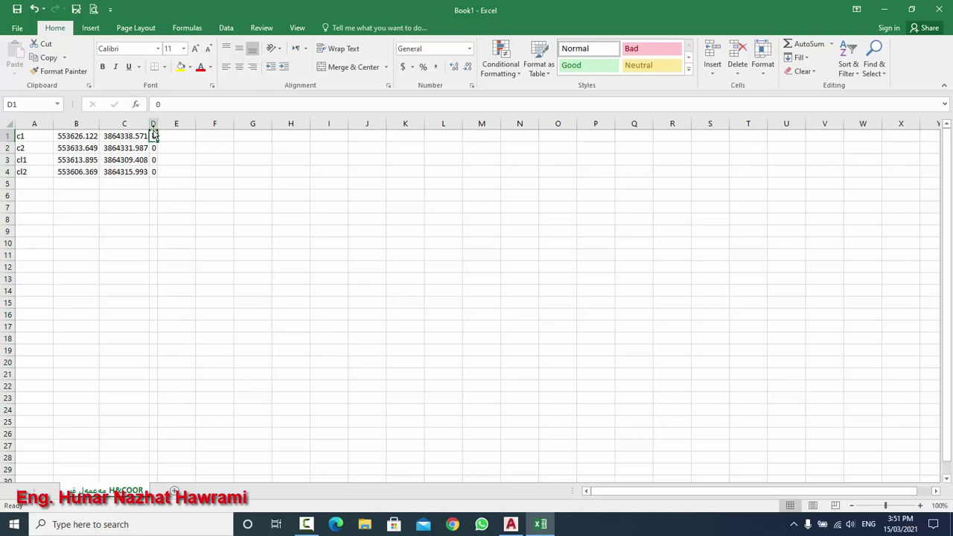
pyautogui.write('312.')
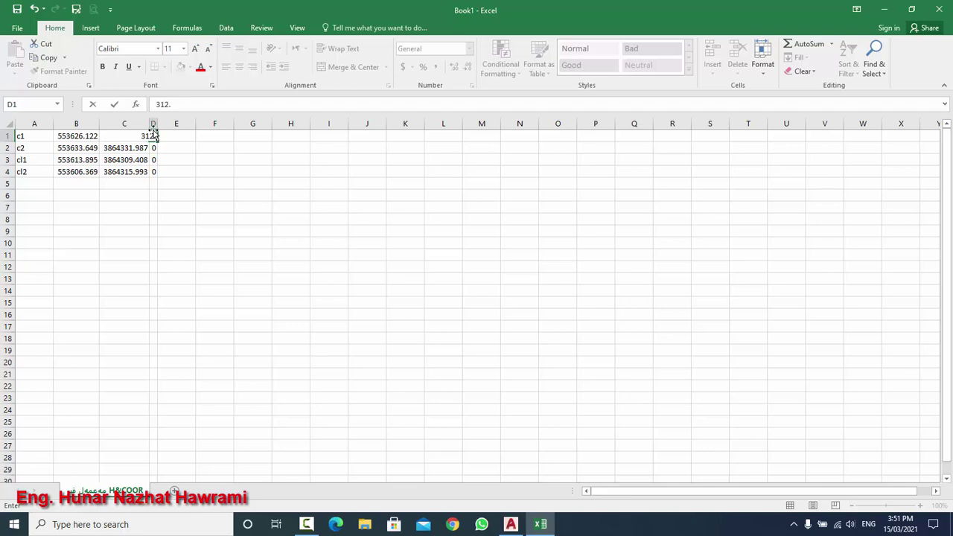
pyautogui.write('45')
pyautogui.click(156, 153)
pyautogui.click(159, 136)
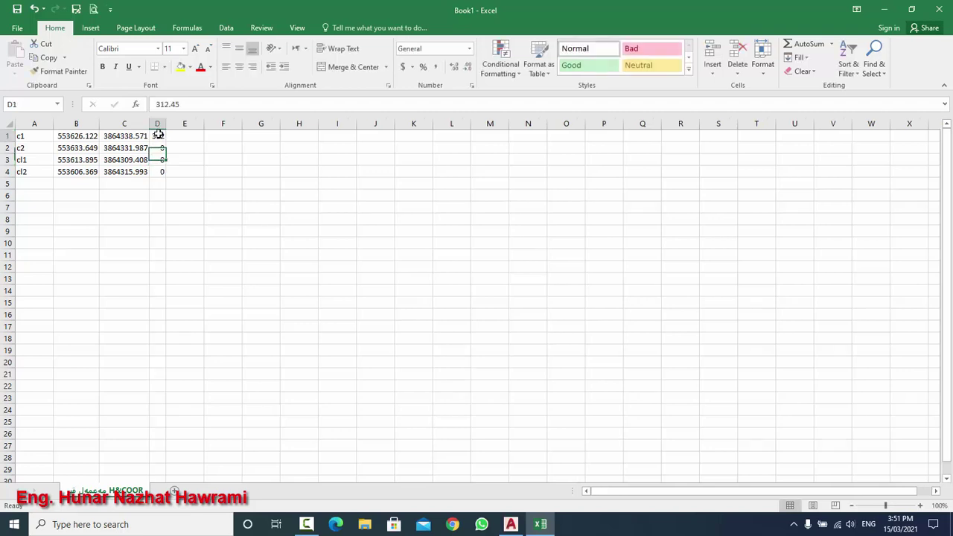
pyautogui.moveTo(166, 144); pyautogui.dragTo(166, 176)
pyautogui.click(185, 159)
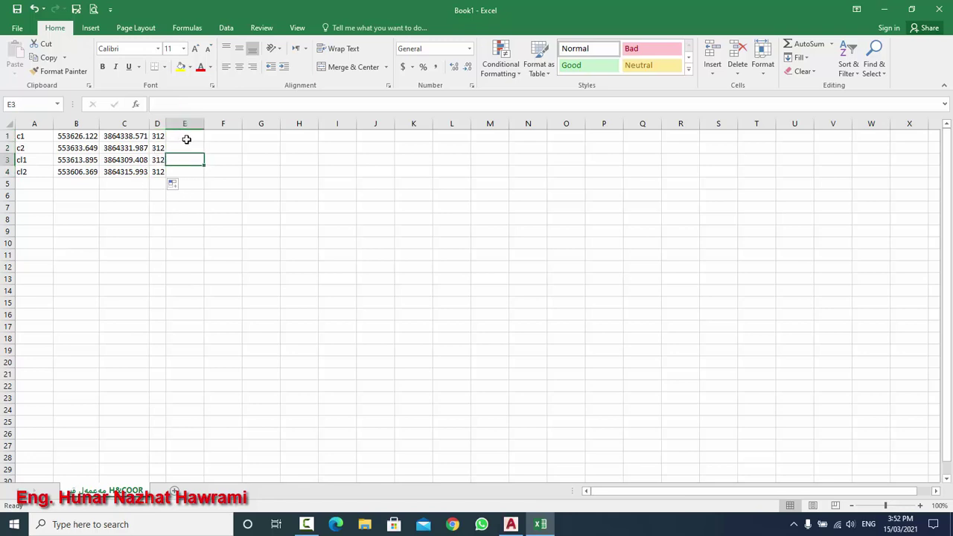
# - Enter descriptions c, c, cl, cl in cells E1 to E4
pyautogui.click(185, 134)
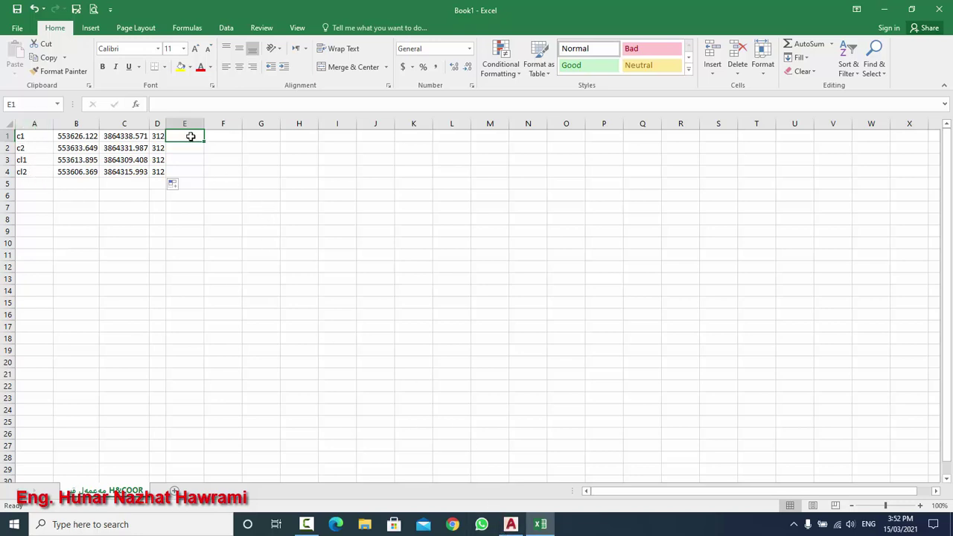
pyautogui.write('c')
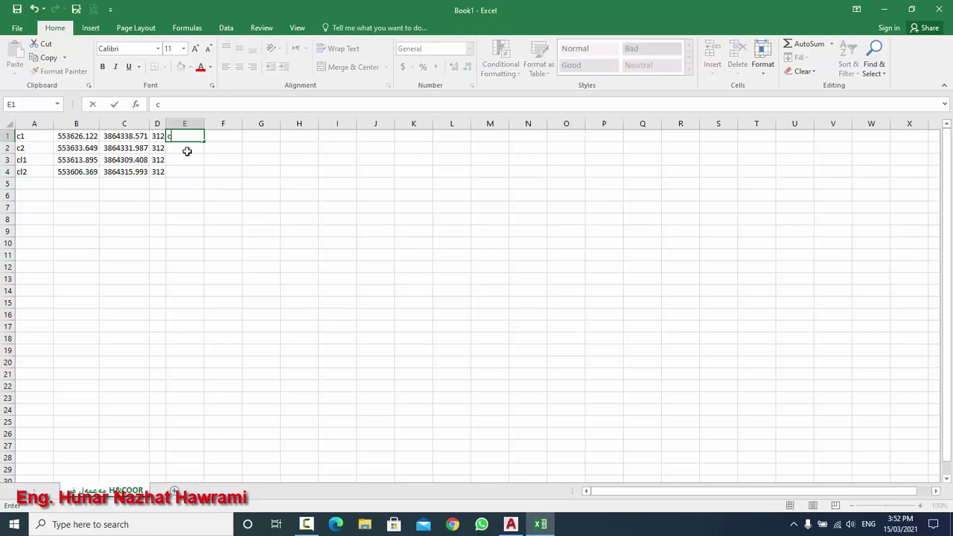
pyautogui.press('Return')
pyautogui.write('c')
pyautogui.press('Return')
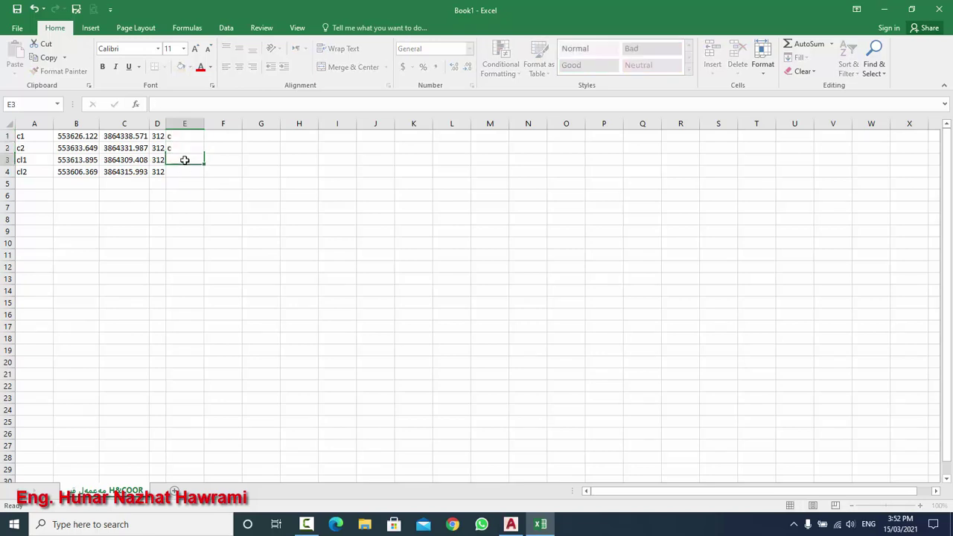
pyautogui.write('c')
pyautogui.write('l')
pyautogui.press('Return')
pyautogui.write('cl')
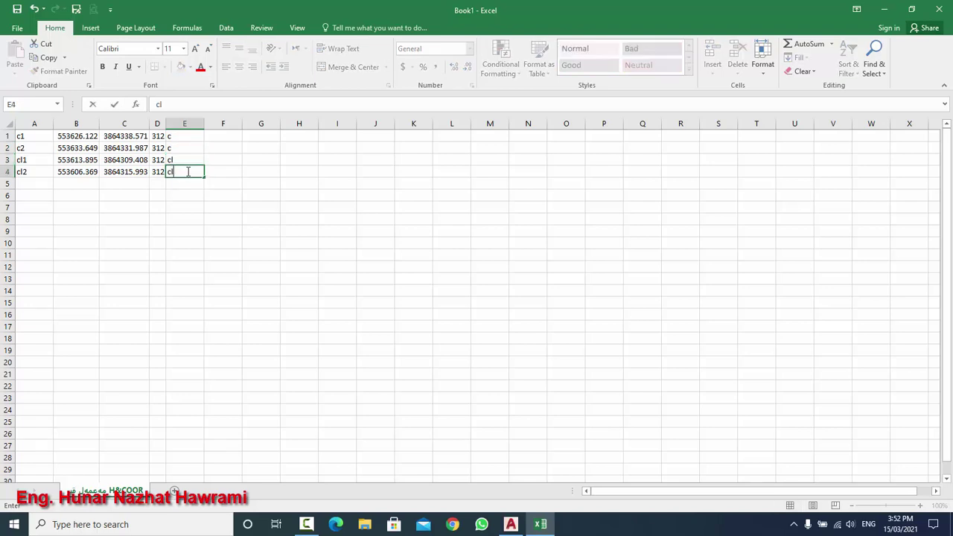
pyautogui.press('Return')
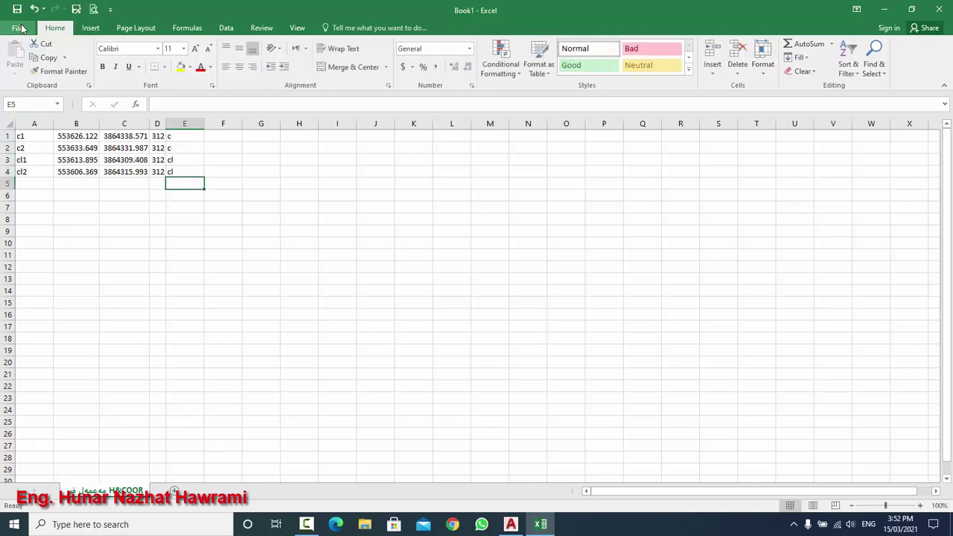
# - Save the sheet to the Desktop as tab-delimited text named hu1
pyautogui.click(75, 9)
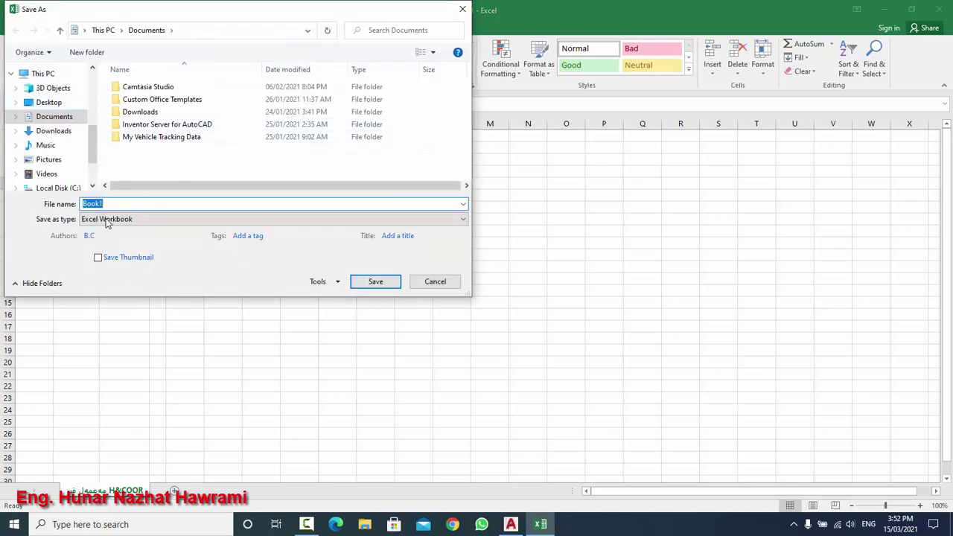
pyautogui.click(108, 218)
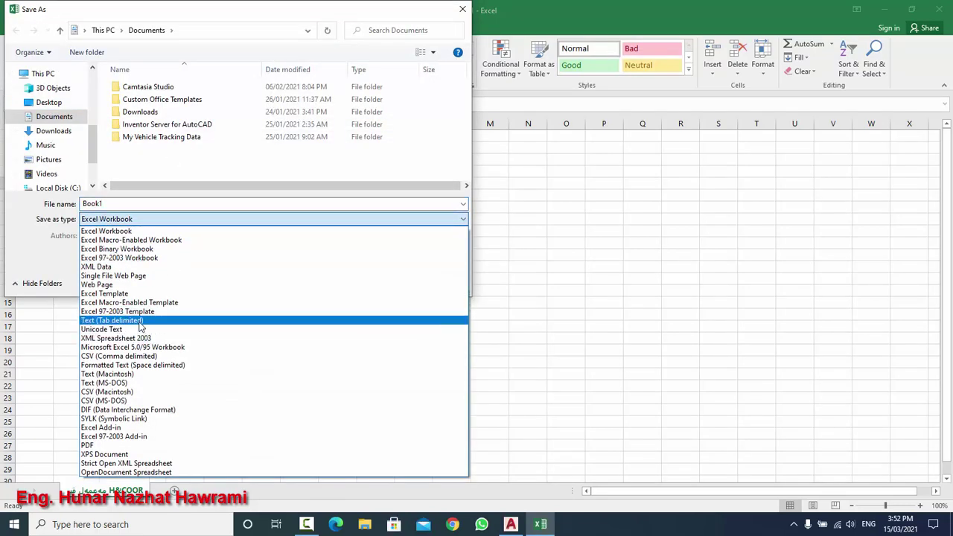
pyautogui.click(138, 321)
pyautogui.click(46, 103)
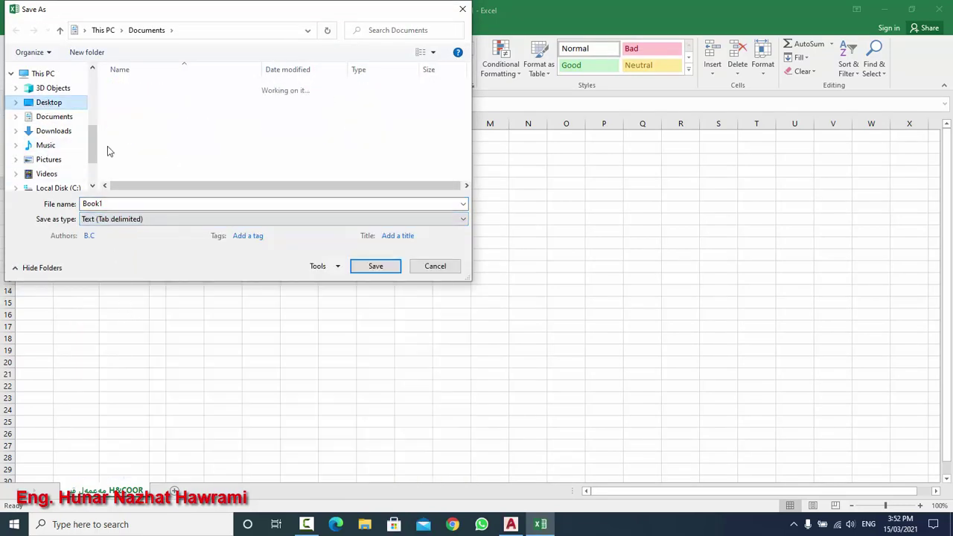
pyautogui.doubleClick(192, 205)
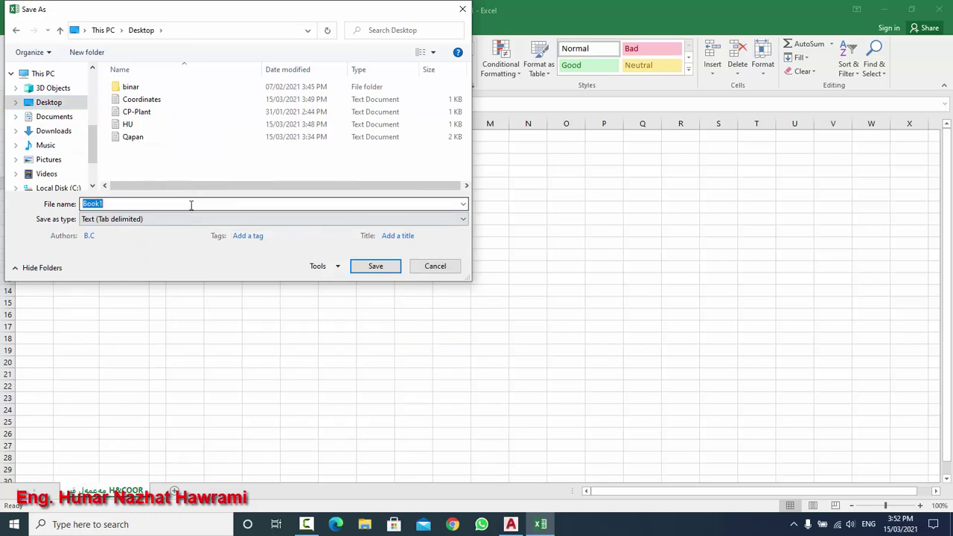
pyautogui.write('hu1')
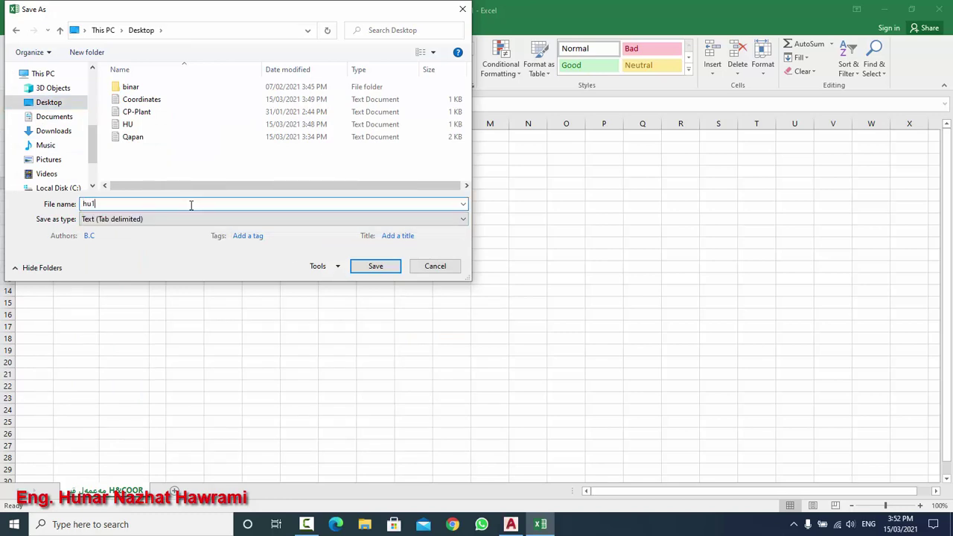
pyautogui.click(366, 271)
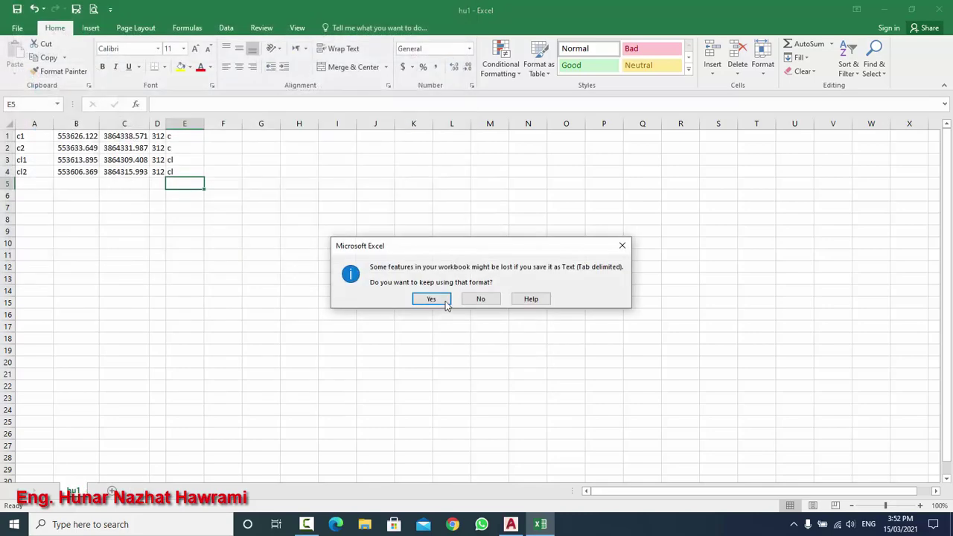
# - Keep the tab-delimited format and close Excel without saving the workbook
pyautogui.click(435, 301)
pyautogui.click(939, 9)
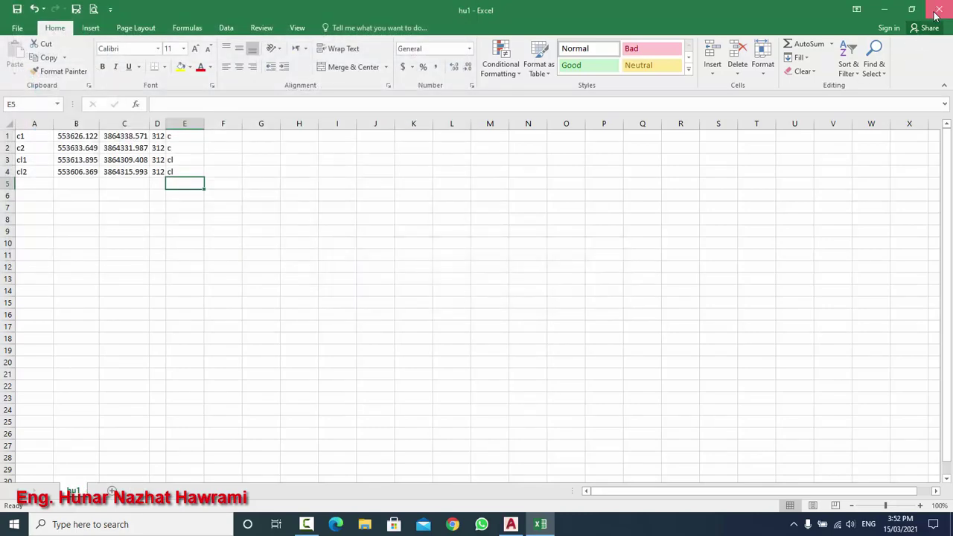
pyautogui.click(477, 276)
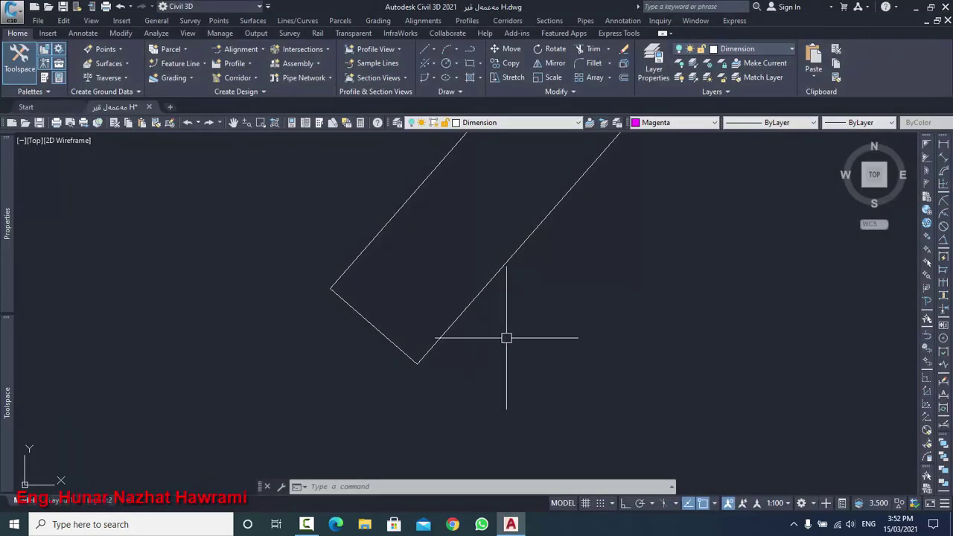
# - Open hu1 from the desktop in Notepad and review its four corner rows
pyautogui.scroll(-3, 506, 336)
pyautogui.press('super+d')
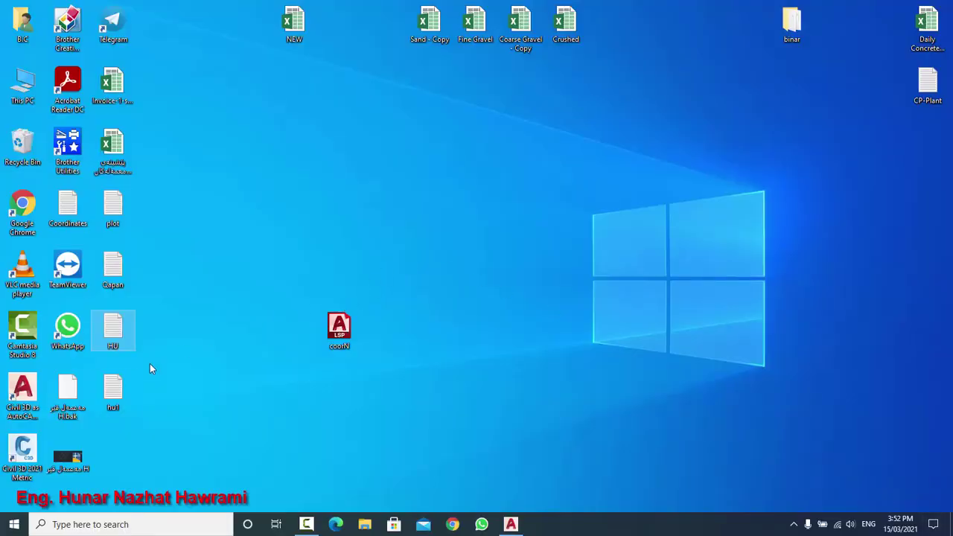
pyautogui.moveTo(112, 391)
pyautogui.mouseDown()
pyautogui.moveTo(493, 305)
pyautogui.moveTo(476, 279)
pyautogui.mouseUp()
pyautogui.doubleClick(475, 271)
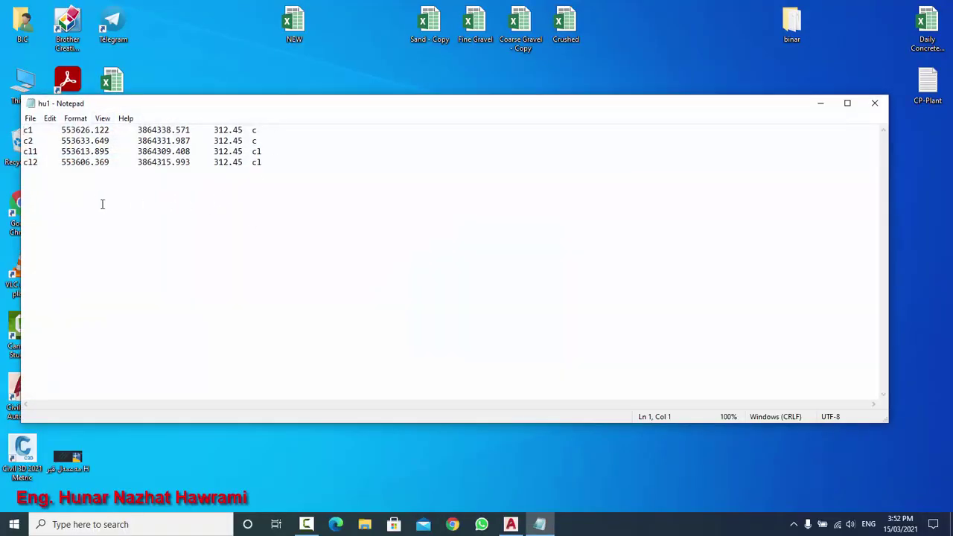
pyautogui.moveTo(254, 131); pyautogui.dragTo(260, 161)
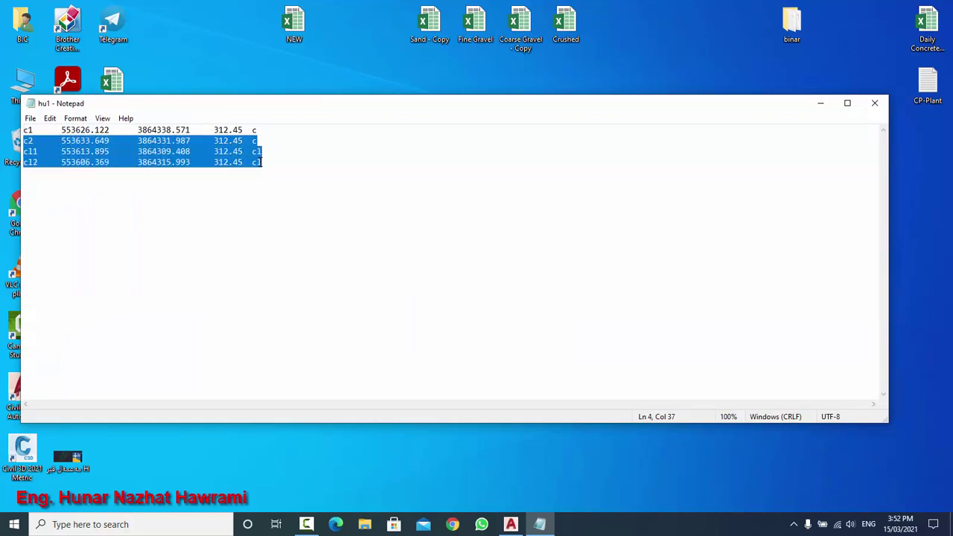
pyautogui.click(244, 139)
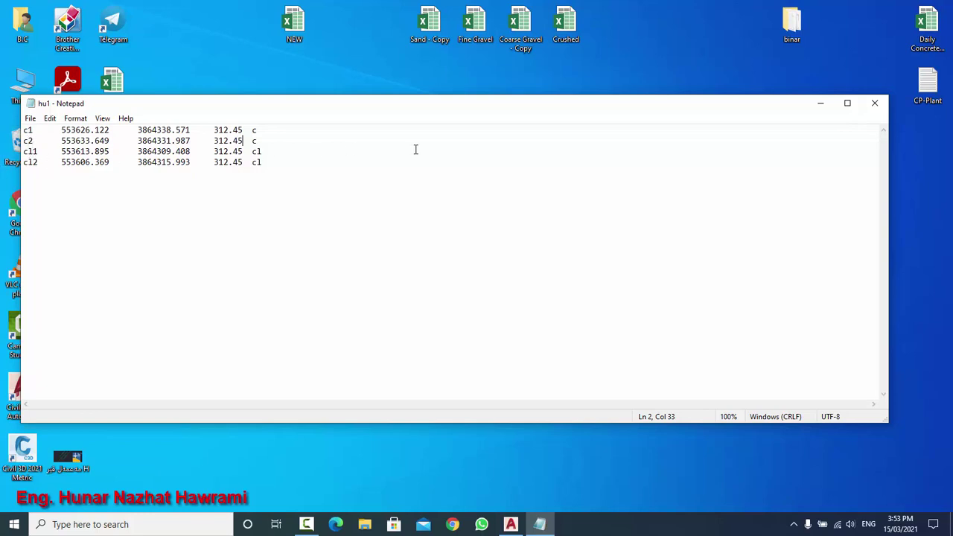
# - Close hu1 in Notepad and start Import Points in Civil 3D
pyautogui.click(875, 103)
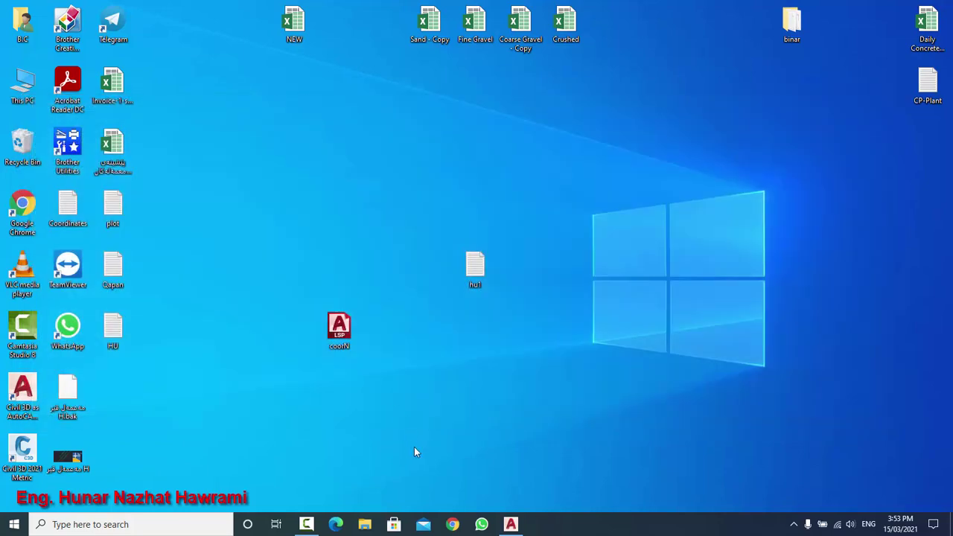
pyautogui.click(511, 526)
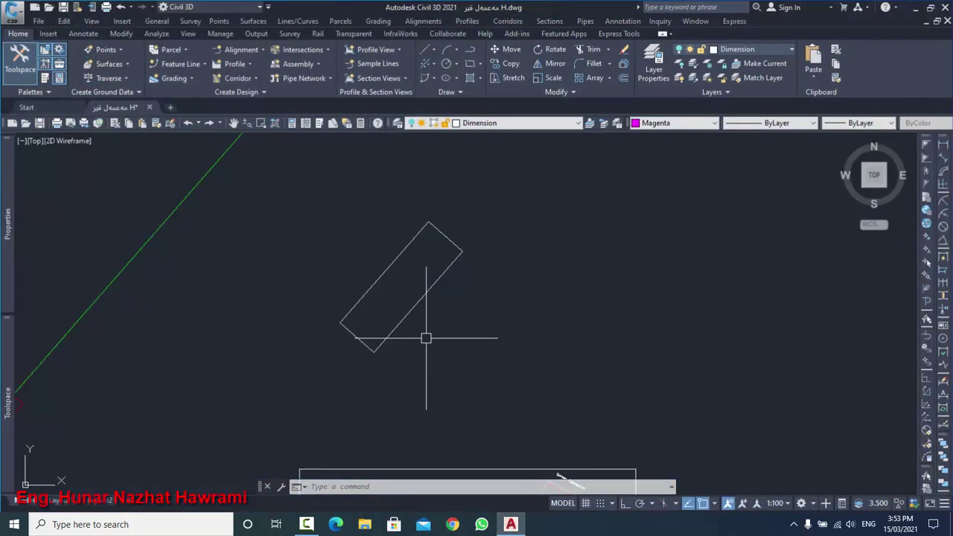
pyautogui.click(120, 51)
pyautogui.click(139, 64)
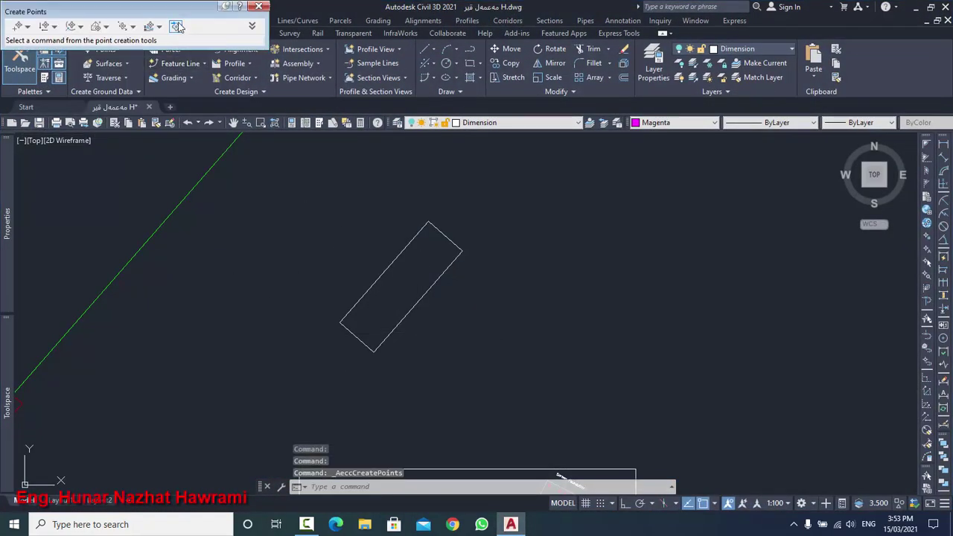
pyautogui.click(176, 26)
# - Add hu1 as the source file, cancel when no format matches, and reopen hu1
pyautogui.click(235, 43)
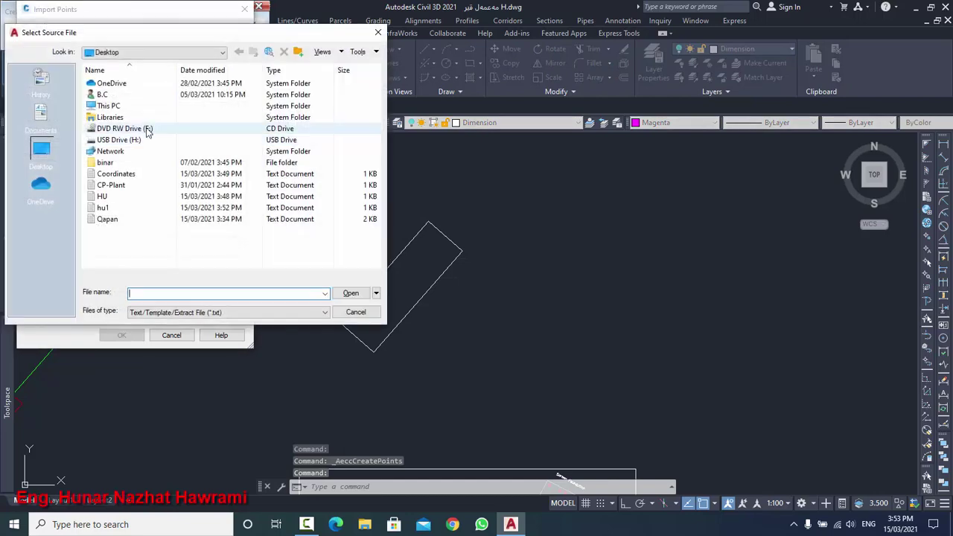
pyautogui.click(103, 208)
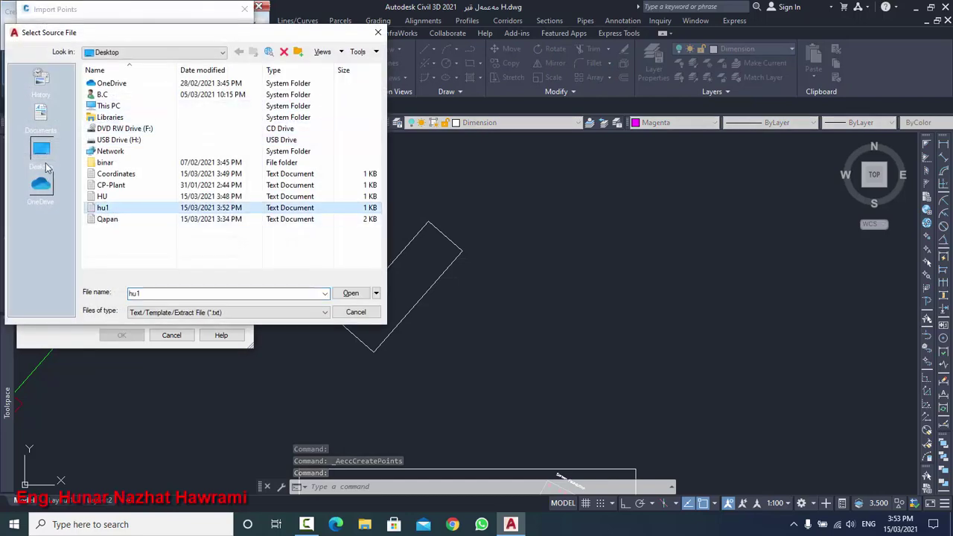
pyautogui.click(351, 293)
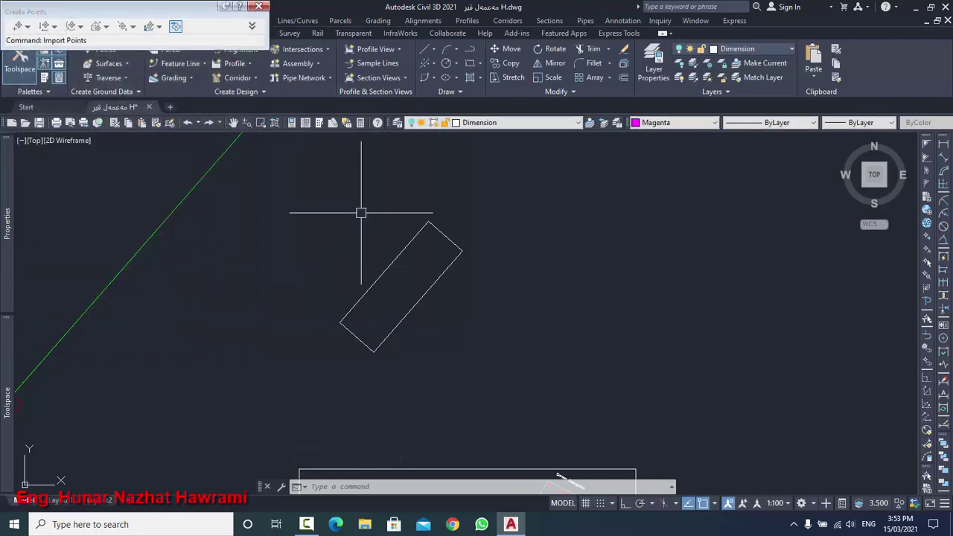
pyautogui.click(244, 8)
pyautogui.doubleClick(481, 270)
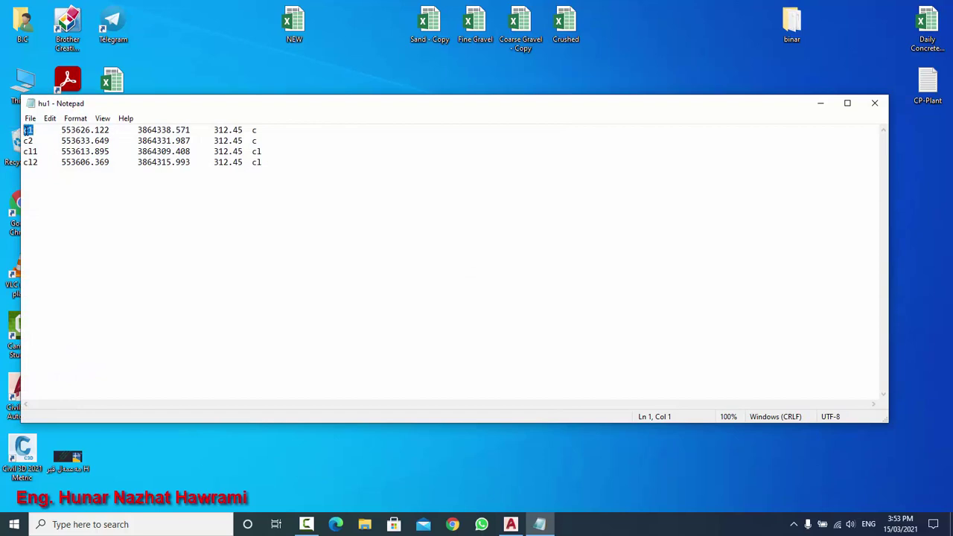
# - Replace the point names c1, c2, cl1, cl2 with 1, 2, 3 and 4
pyautogui.write('1')
pyautogui.click(33, 141)
pyautogui.write('2')
pyautogui.moveTo(38, 143)
pyautogui.mouseDown()
pyautogui.moveTo(40, 151)
pyautogui.moveTo(22, 151)
pyautogui.moveTo(22, 162)
pyautogui.mouseUp()
pyautogui.click(40, 151)
pyautogui.write('3864')
pyautogui.press('Return')
# - Save hu1, close Notepad and return to Civil 3D
pyautogui.hotkey('ctrl', 's')
pyautogui.click(875, 102)
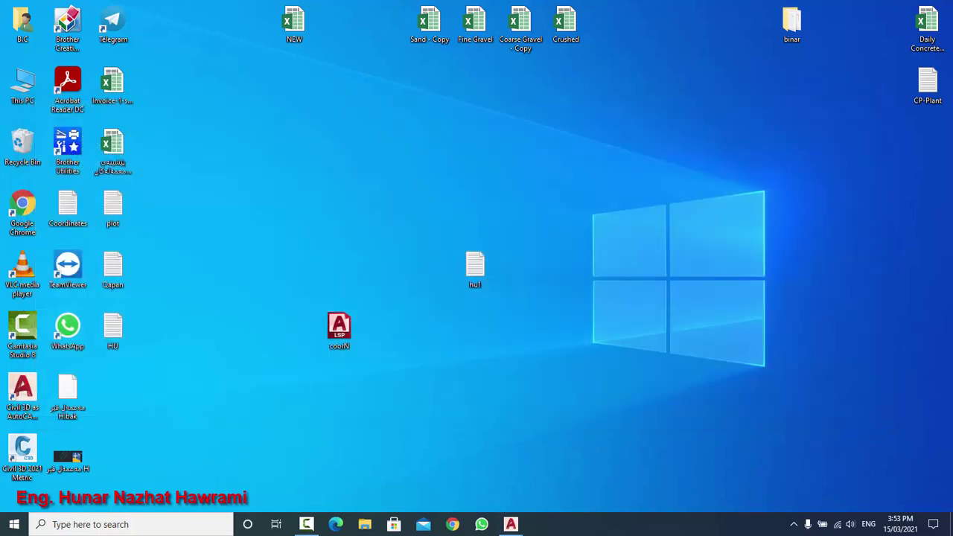
pyautogui.click(511, 524)
# - Import hu1 as PNEZD space-delimited points, resolving duplicate numbers with the next number
pyautogui.click(90, 52)
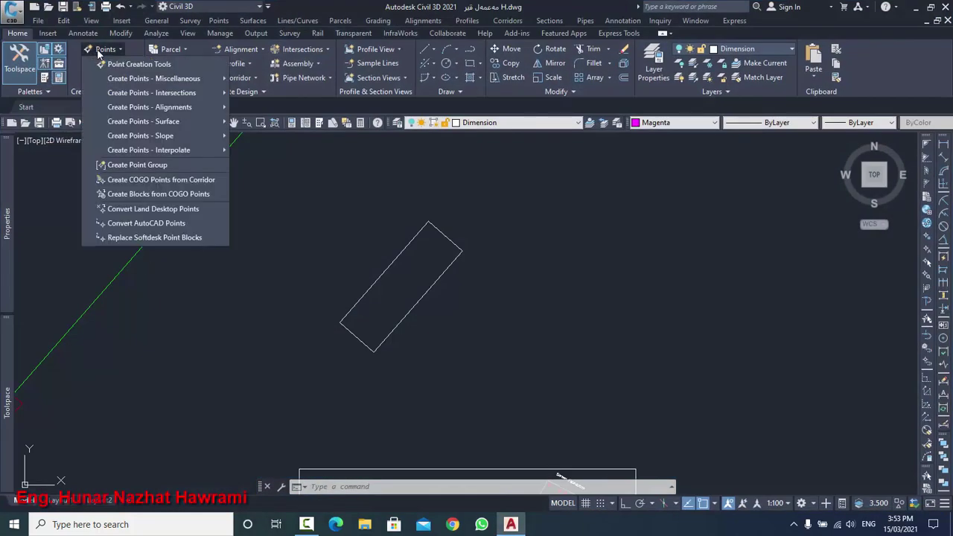
pyautogui.click(121, 62)
pyautogui.click(176, 26)
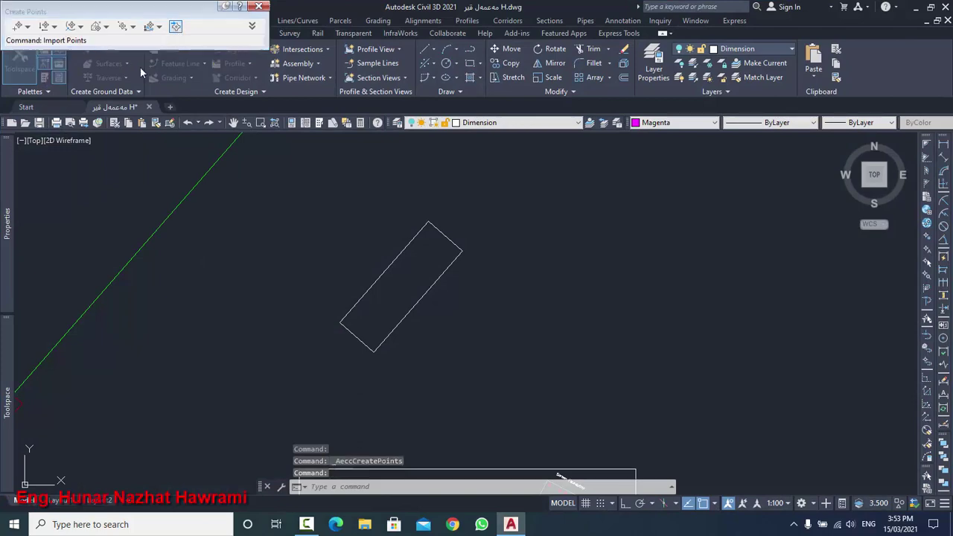
pyautogui.click(238, 41)
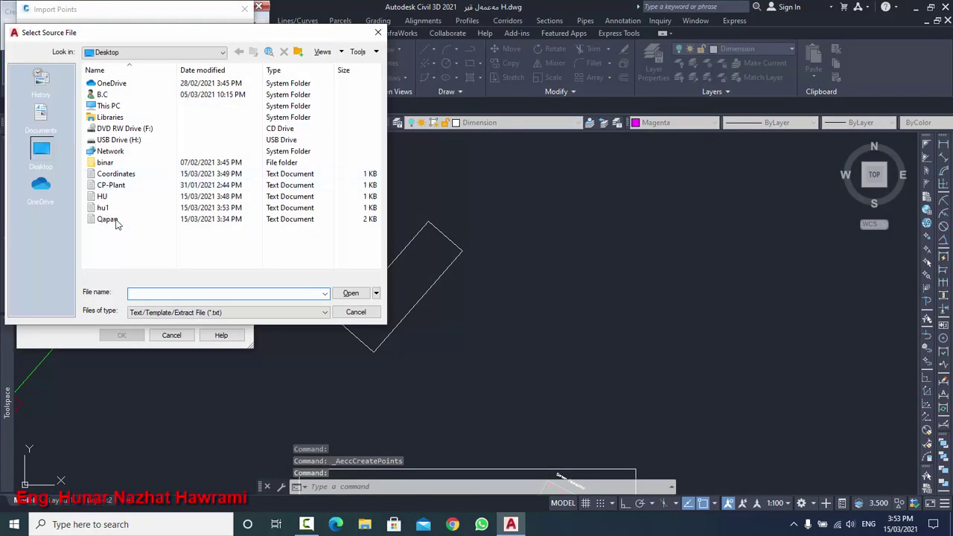
pyautogui.click(103, 207)
pyautogui.click(350, 293)
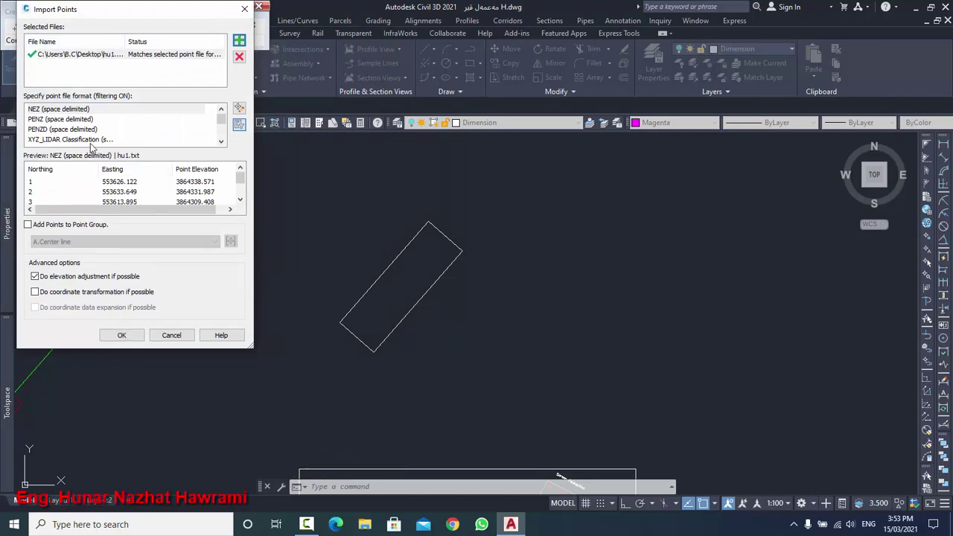
pyautogui.scroll(-2, 87, 131)
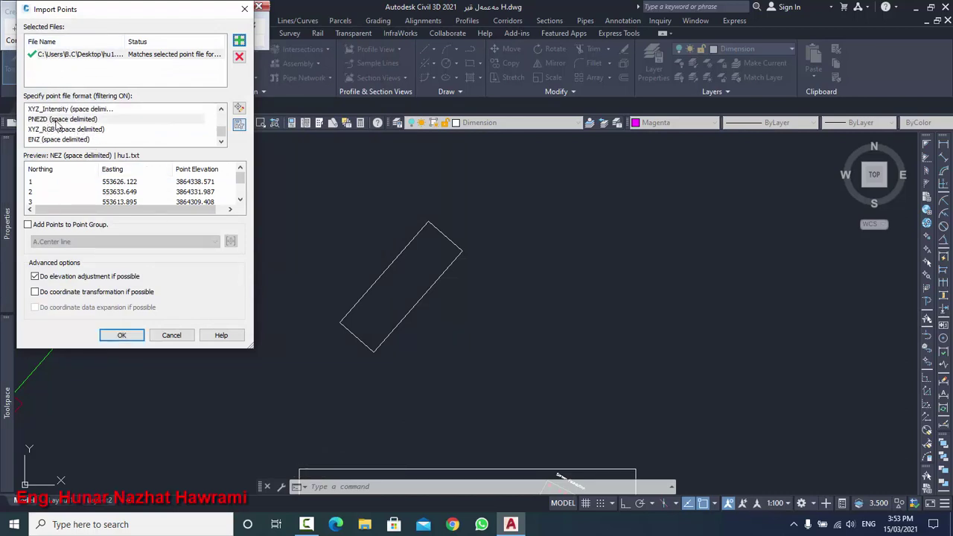
pyautogui.click(52, 119)
pyautogui.click(121, 335)
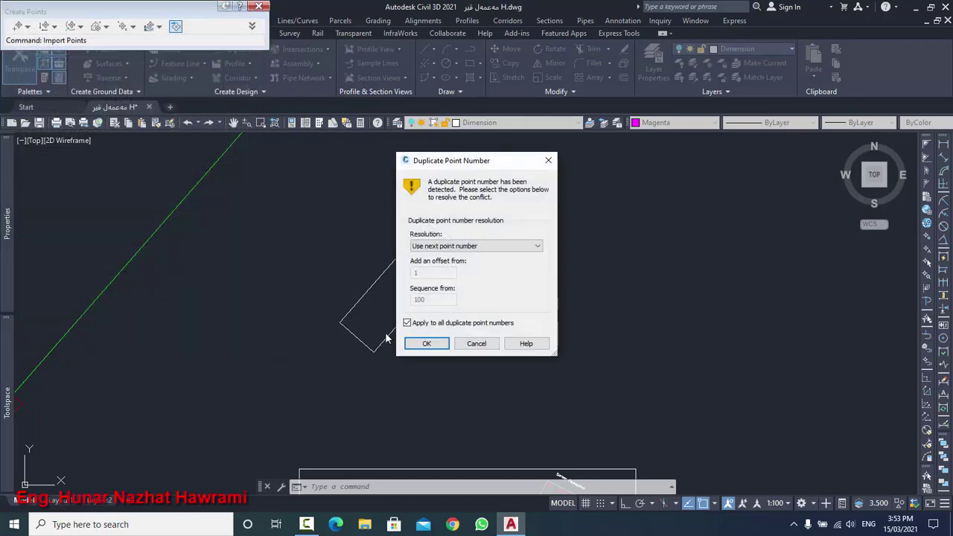
pyautogui.click(414, 345)
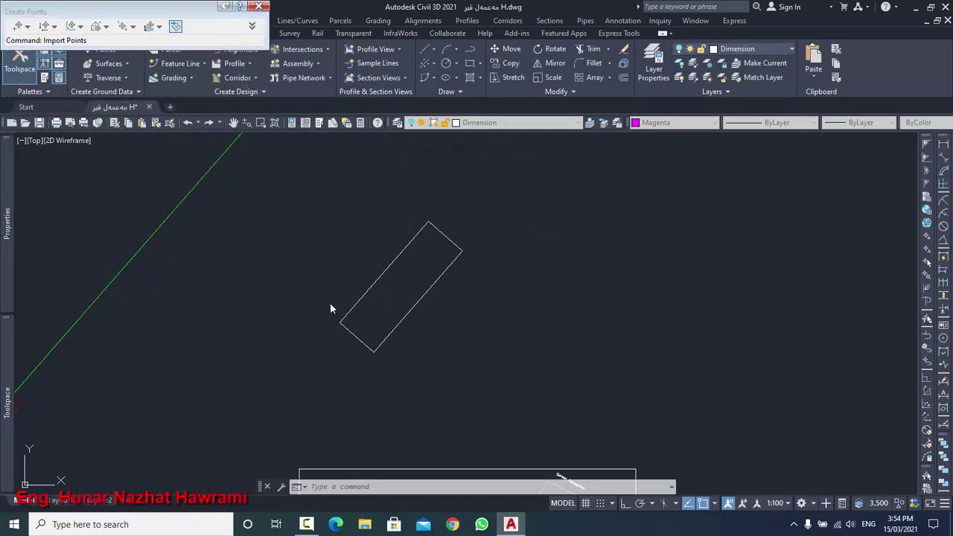
# - Re-import hu1 into a new point group HU1, again resolving duplicate point numbers
pyautogui.click(177, 28)
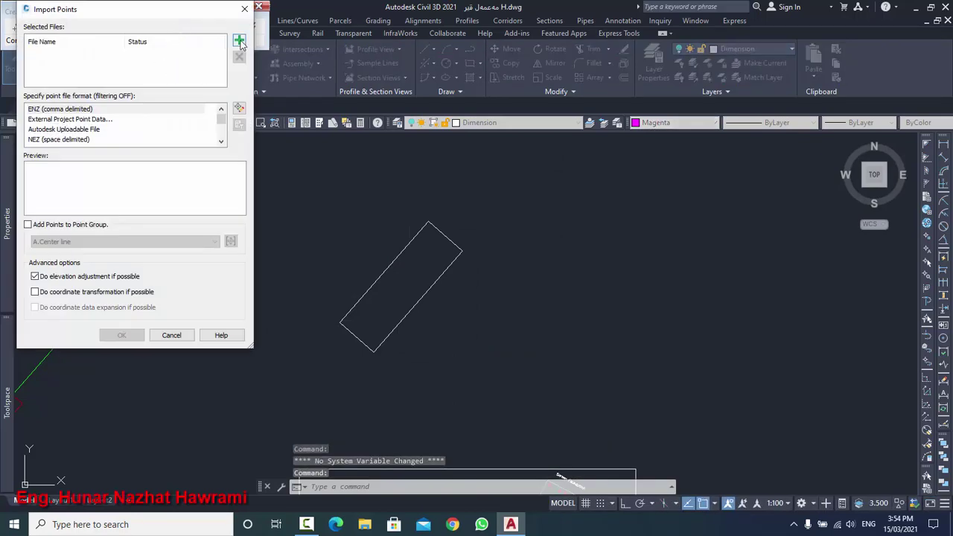
pyautogui.click(238, 40)
pyautogui.click(105, 207)
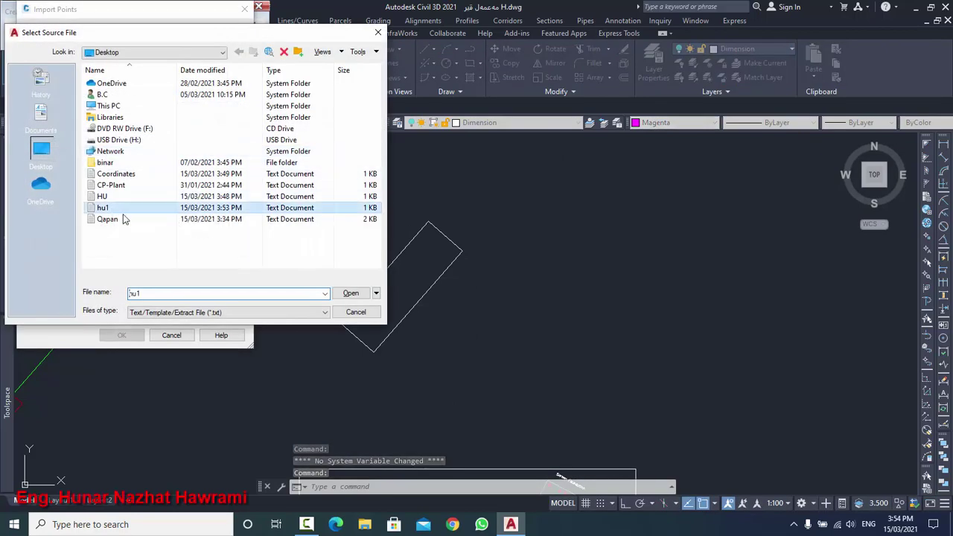
pyautogui.click(350, 292)
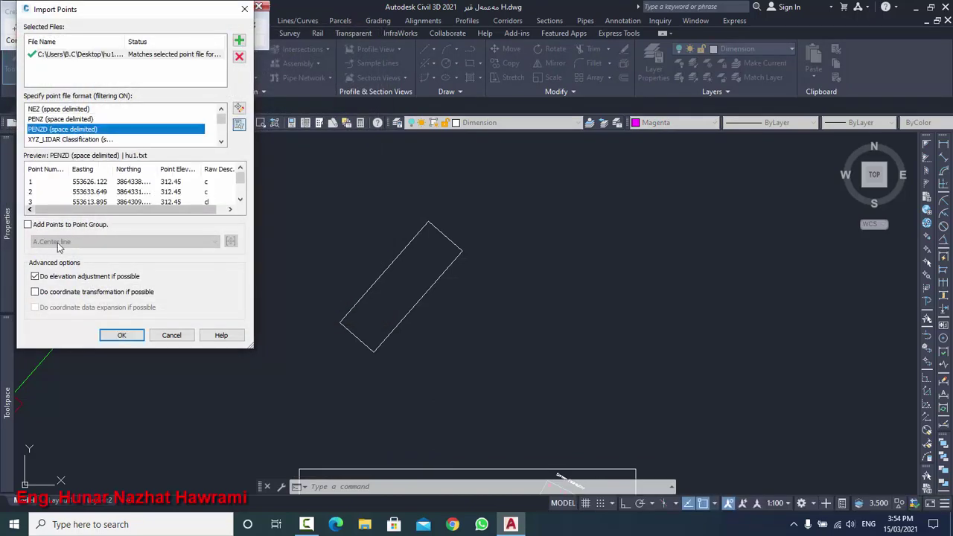
pyautogui.click(39, 225)
pyautogui.click(230, 241)
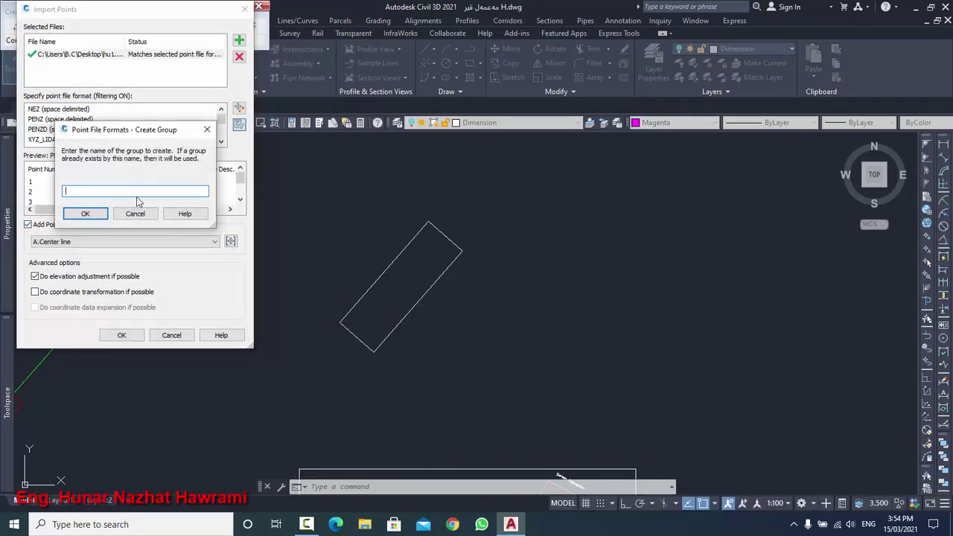
pyautogui.write('HU1')
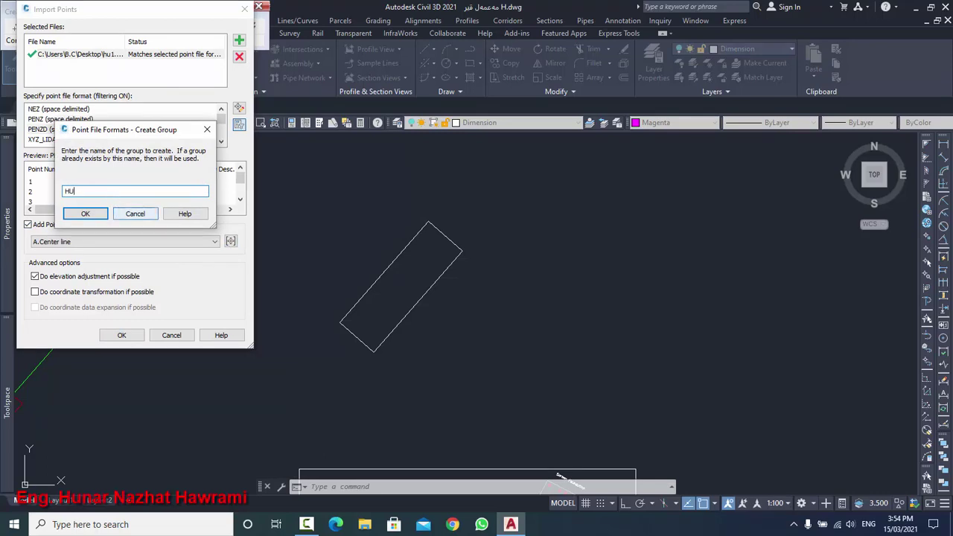
pyautogui.click(85, 214)
pyautogui.click(122, 332)
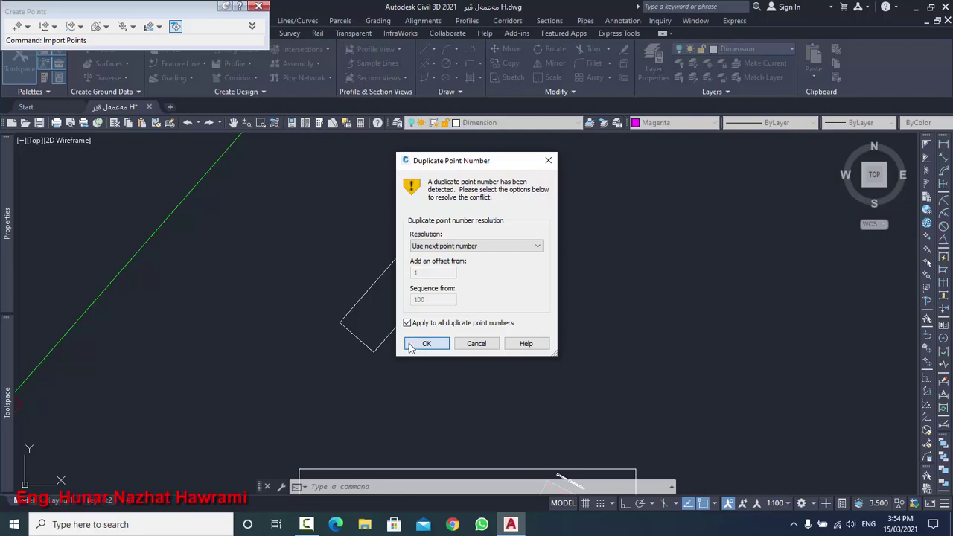
pyautogui.click(425, 343)
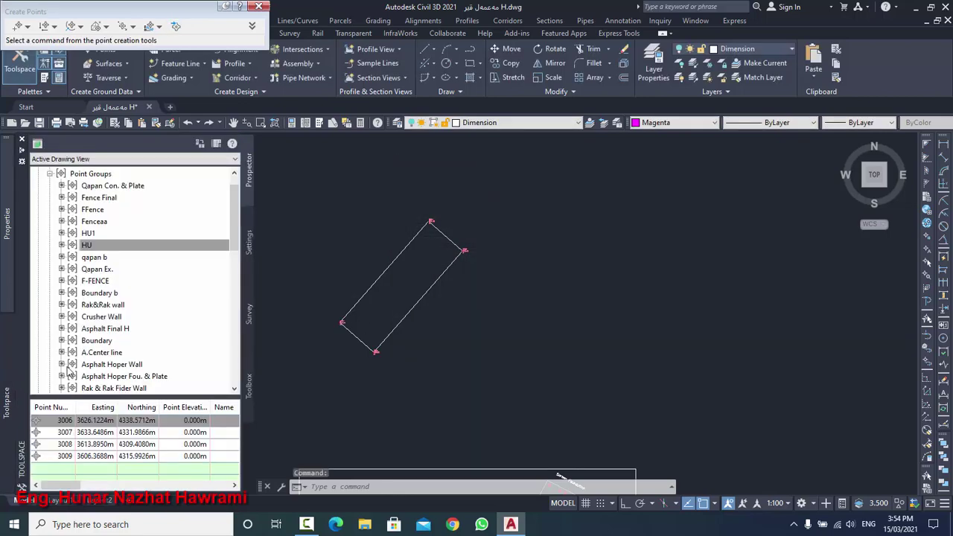
pyautogui.scroll(5, 347, 317)
pyautogui.scroll(3, 335, 320)
pyautogui.scroll(-3, 172, 323)
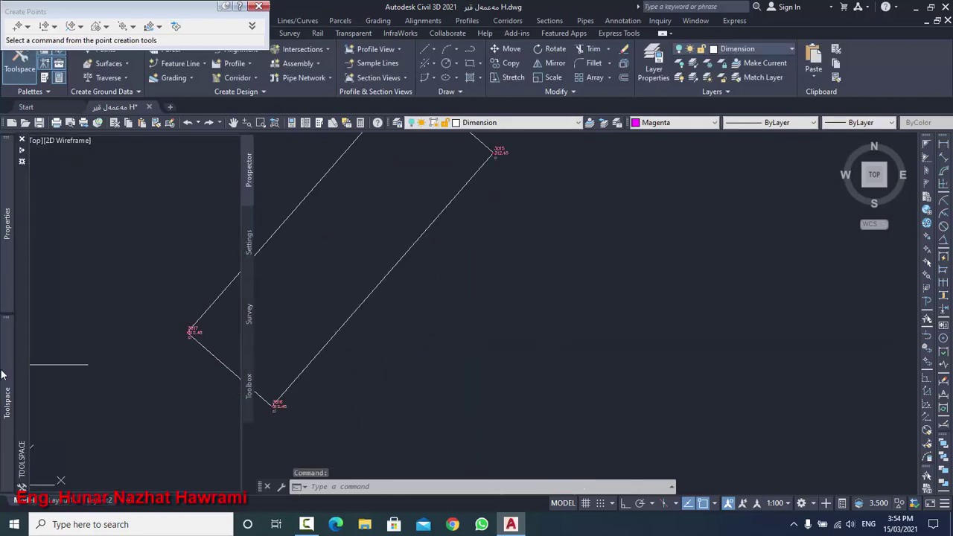
pyautogui.click(102, 235)
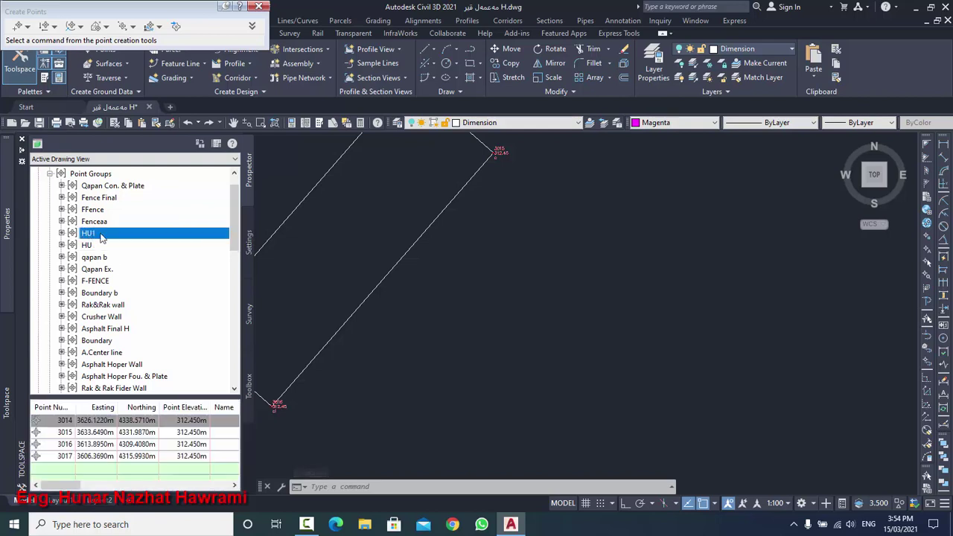
pyautogui.scroll(3, 491, 152)
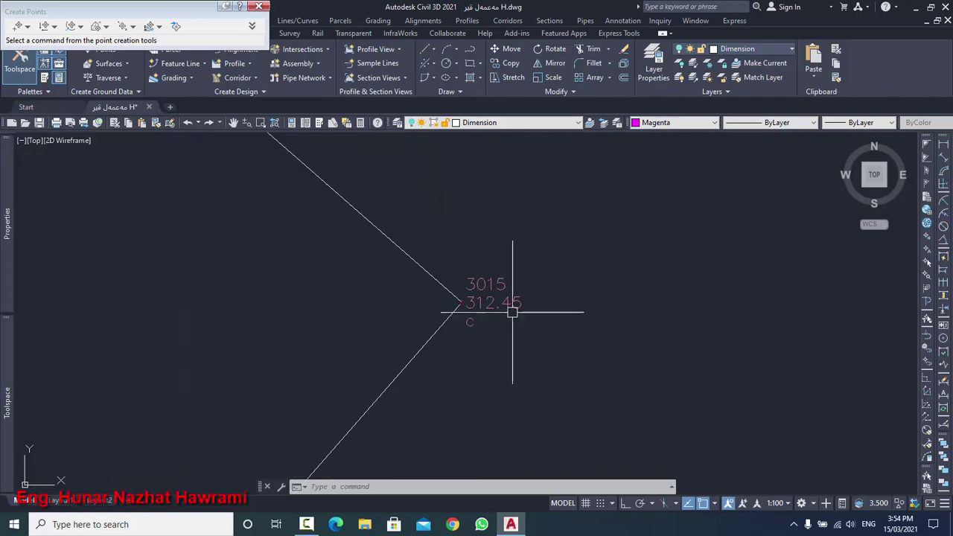
pyautogui.scroll(2, 474, 303)
pyautogui.scroll(1, 340, 187)
pyautogui.scroll(1, 341, 195)
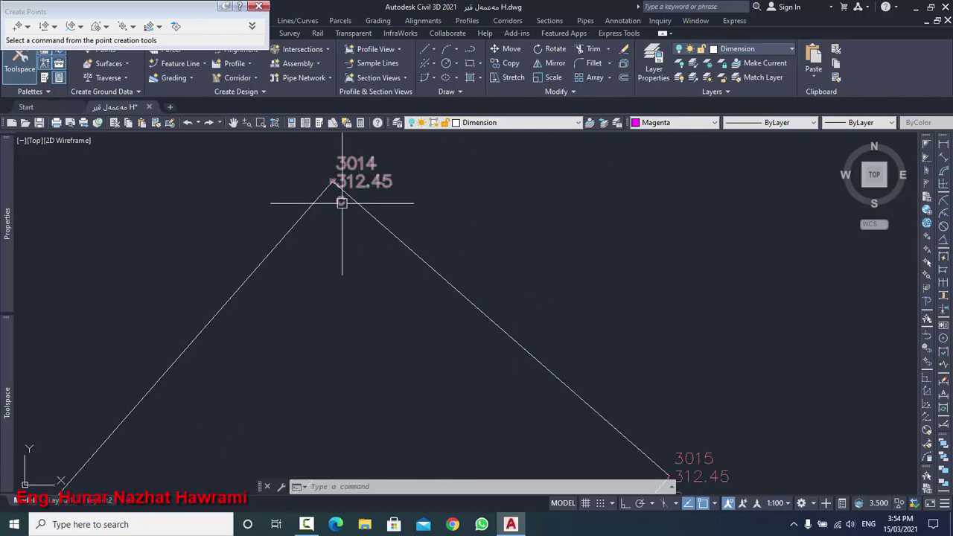
pyautogui.scroll(-1, 341, 204)
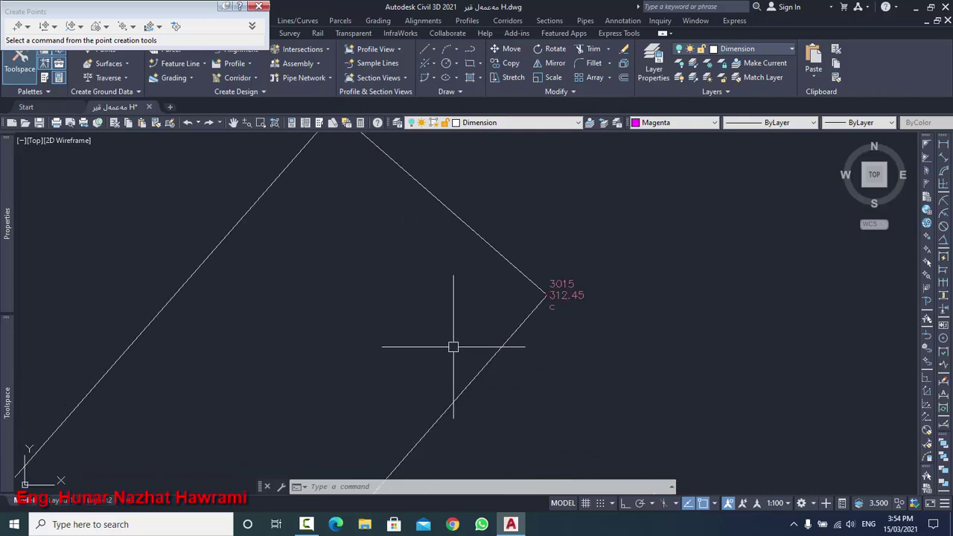
pyautogui.scroll(-2, 453, 347)
pyautogui.scroll(-1, 228, 330)
pyautogui.scroll(2, 208, 326)
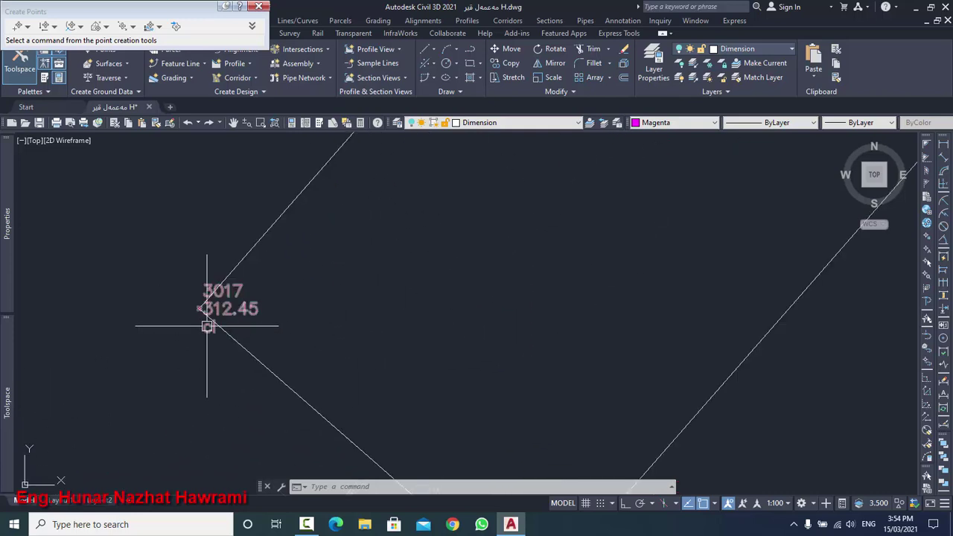
pyautogui.scroll(1, 211, 331)
pyautogui.scroll(3, 211, 331)
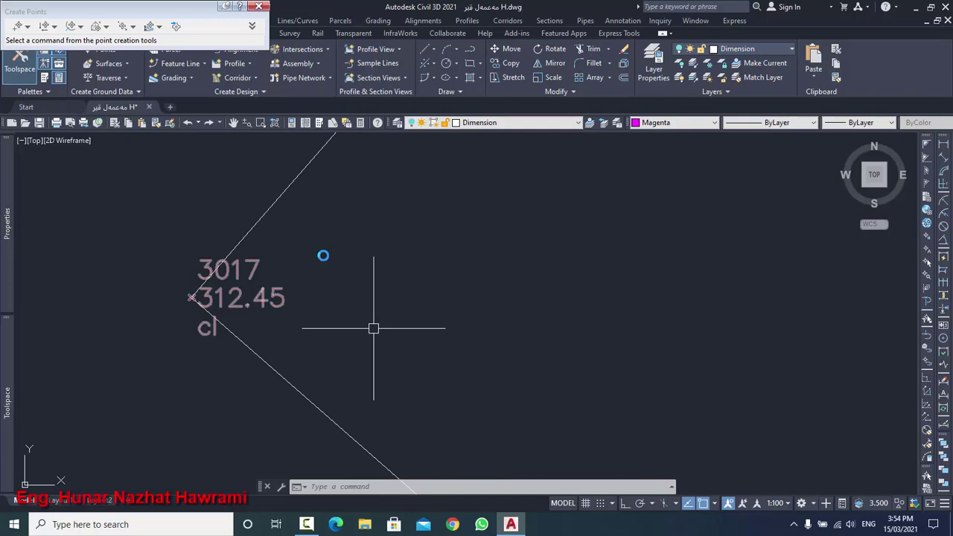
# - Open hu1 from the desktop and delete the c and cl descriptions from each row
pyautogui.click(511, 524)
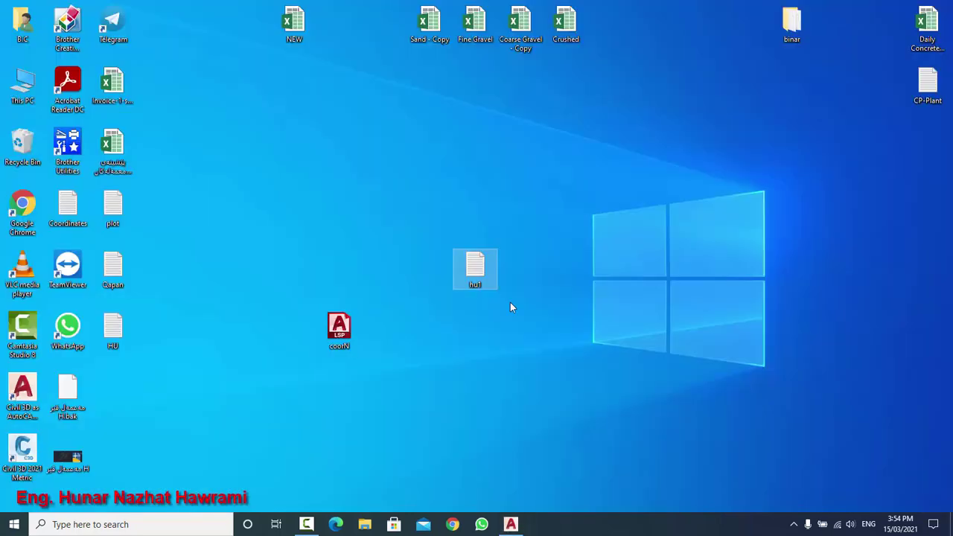
pyautogui.doubleClick(454, 268)
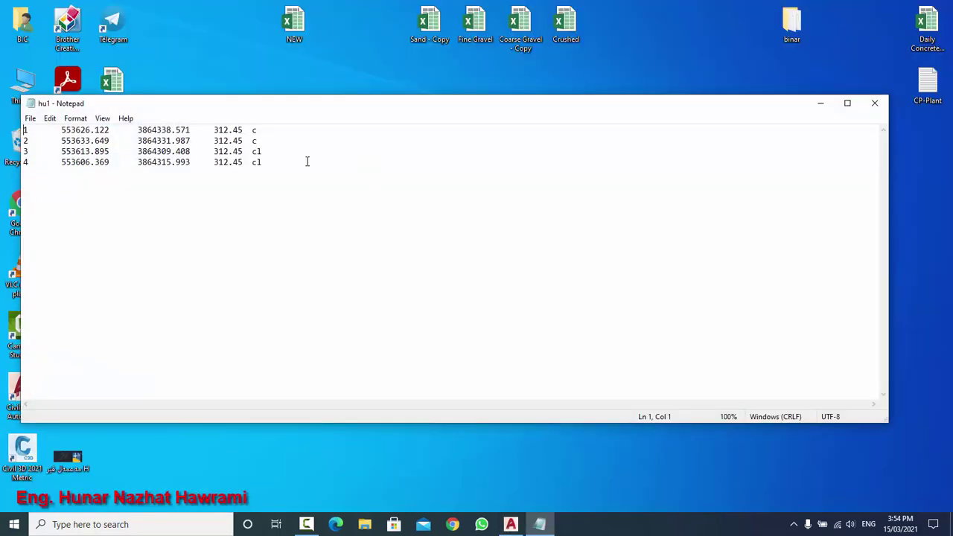
pyautogui.moveTo(252, 130); pyautogui.dragTo(258, 141)
pyautogui.click(255, 151)
pyautogui.press('BackSpace')
pyautogui.press('BackSpace')
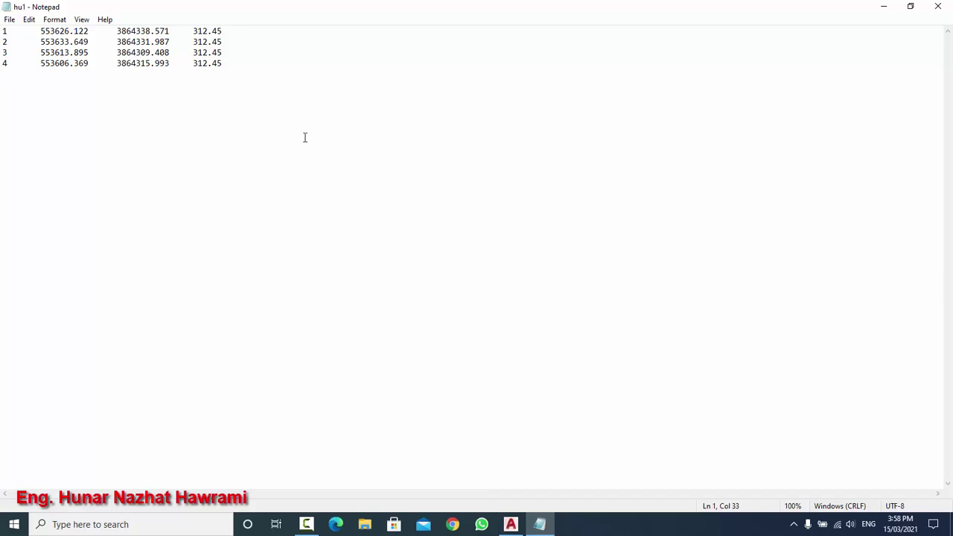
# - Close the edited hu1 in Notepad and restore the Civil 3D drawing window
pyautogui.click(937, 6)
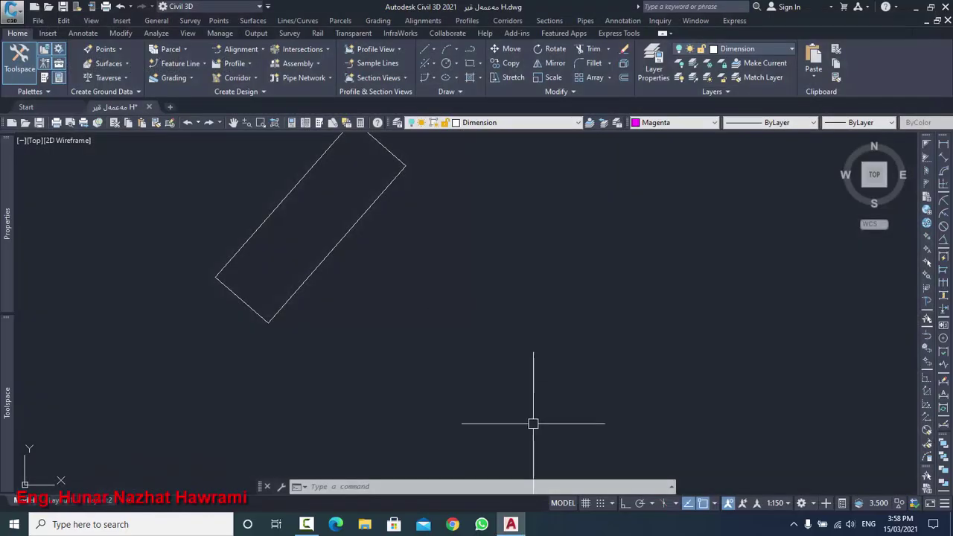
pyautogui.click(511, 524)
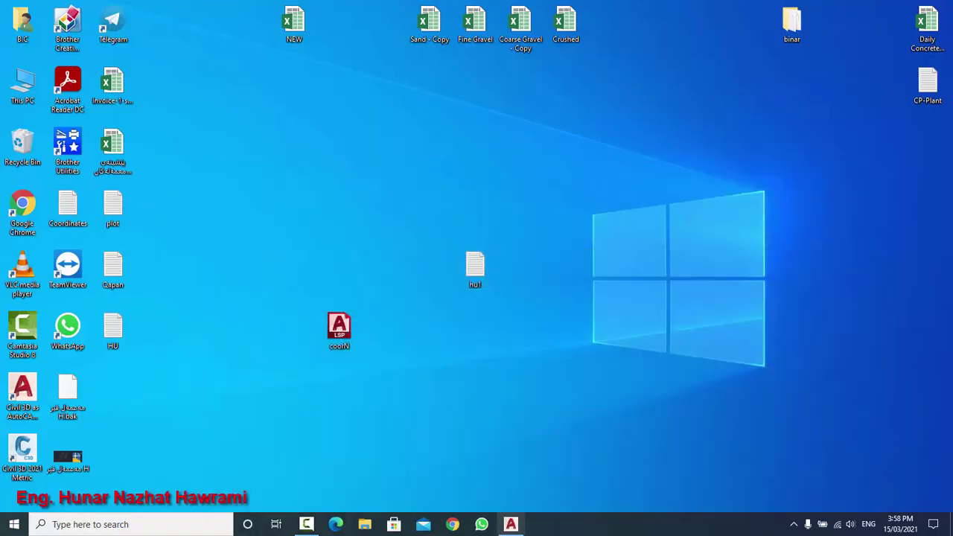
pyautogui.click(511, 524)
pyautogui.click(294, 193)
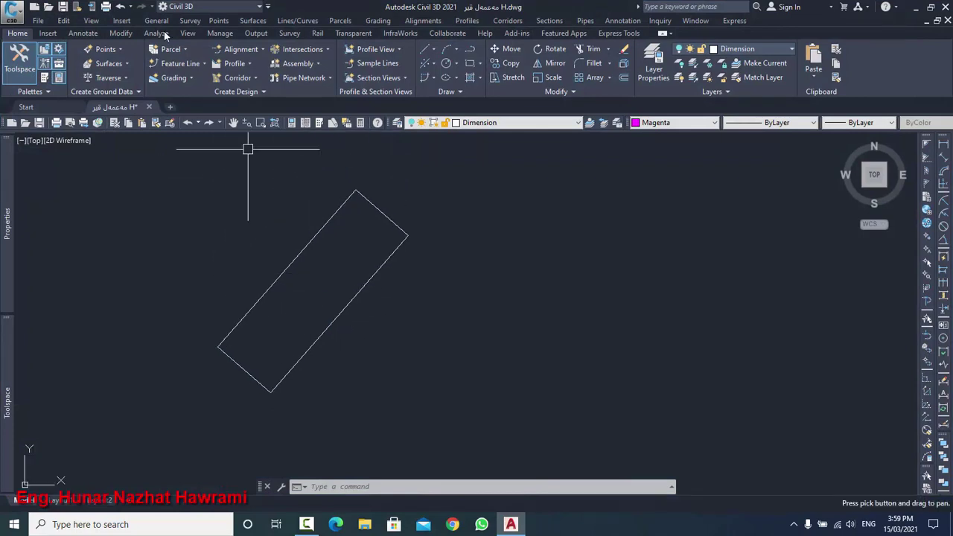
# - Load hu1 into Import Points using the PENZD space-delimited format
pyautogui.click(111, 49)
pyautogui.click(138, 65)
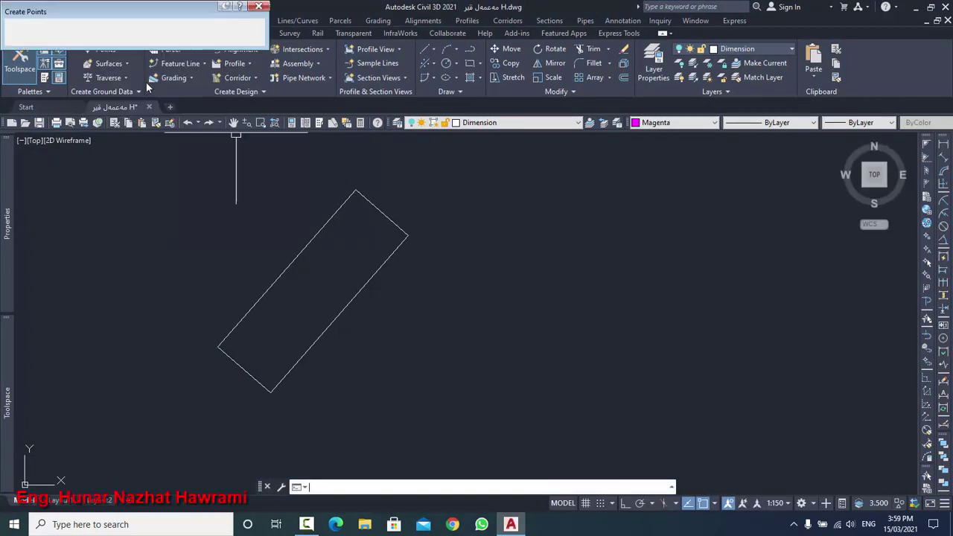
pyautogui.click(176, 26)
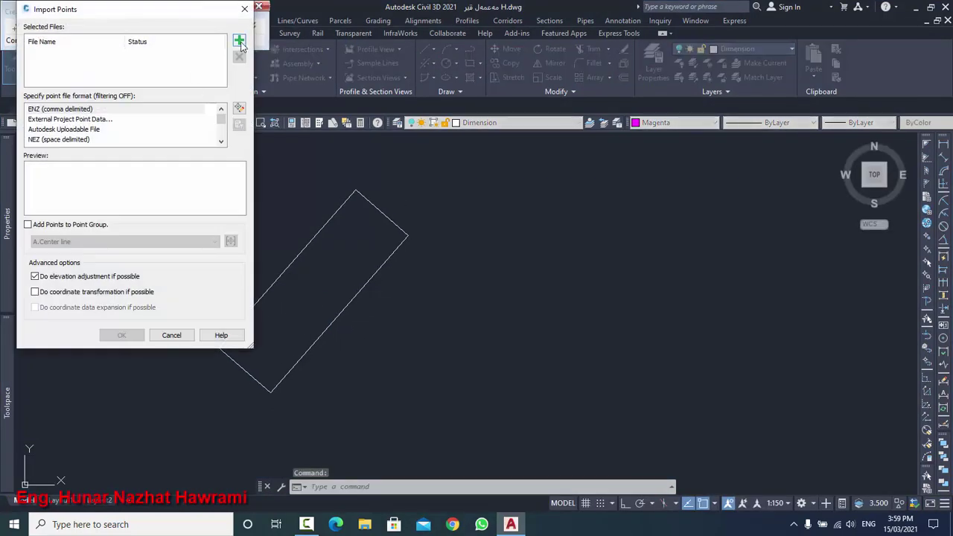
pyautogui.click(239, 40)
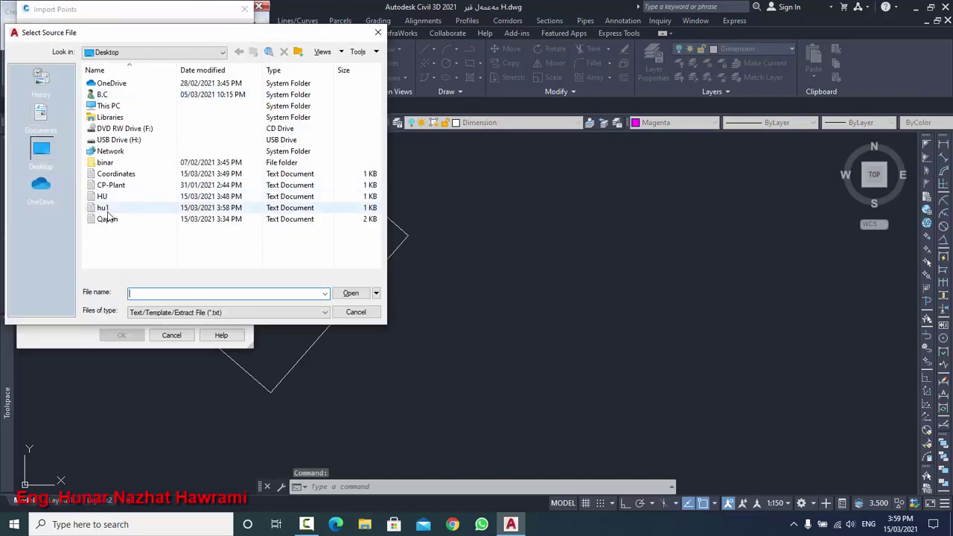
pyautogui.click(106, 208)
pyautogui.click(350, 293)
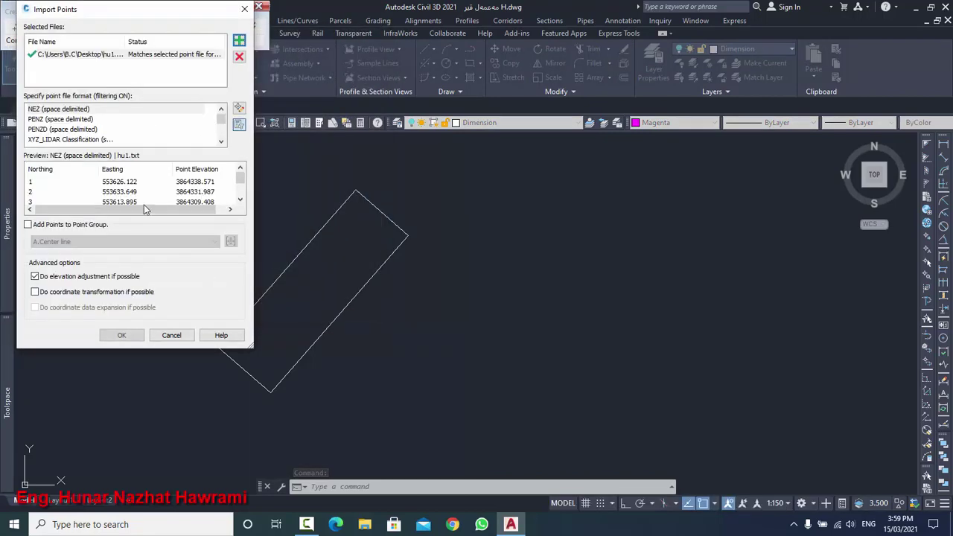
pyautogui.click(60, 130)
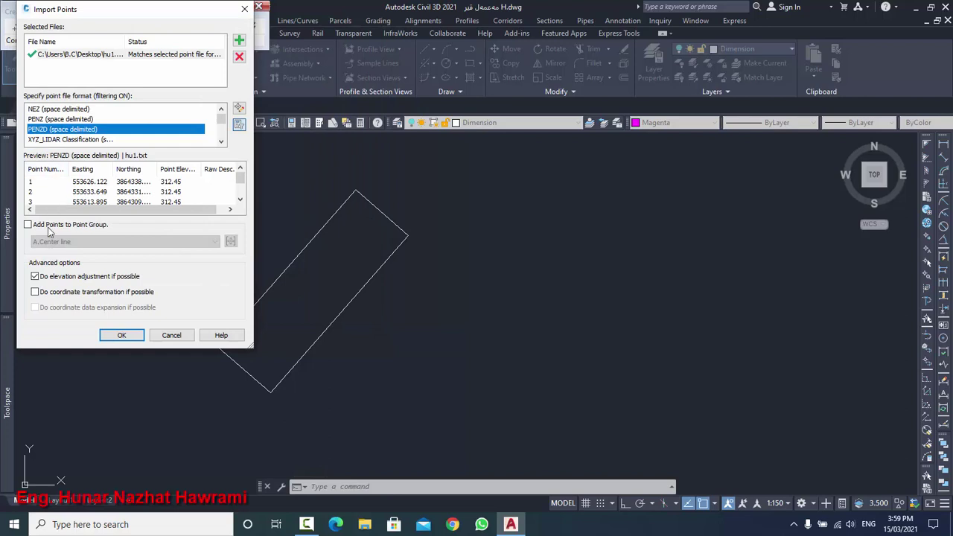
# - Add the points to a new point group named HHHH and run the import
pyautogui.click(75, 227)
pyautogui.click(231, 241)
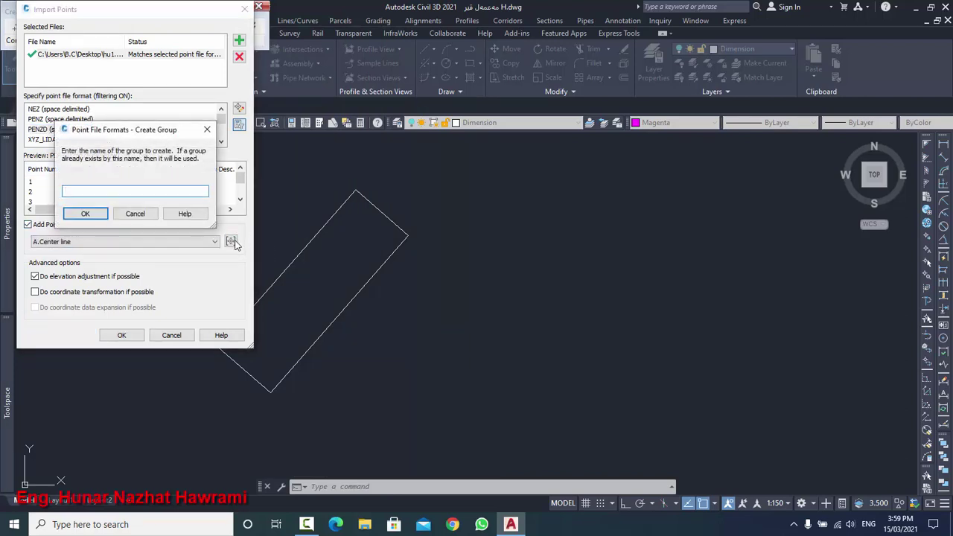
pyautogui.write('HH')
pyautogui.write('HH')
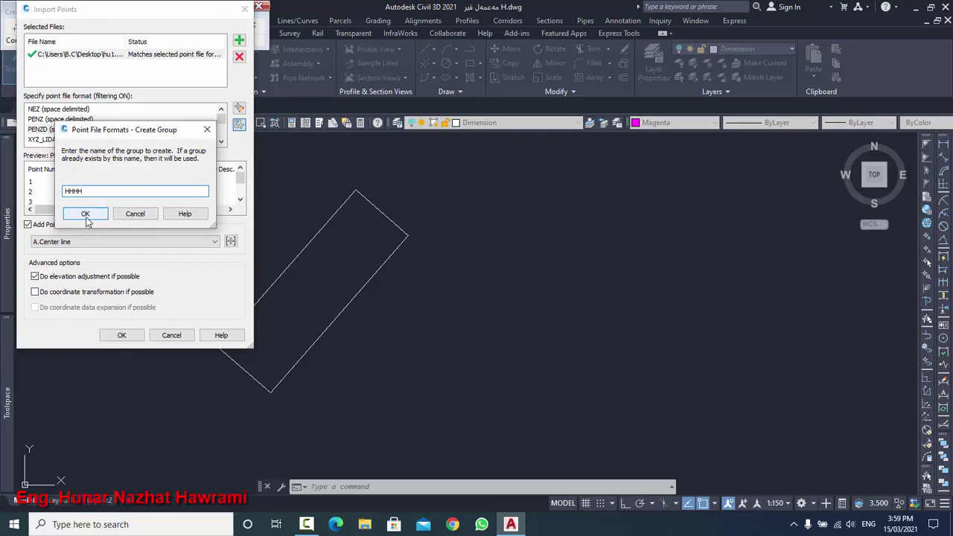
pyautogui.click(86, 214)
pyautogui.click(122, 335)
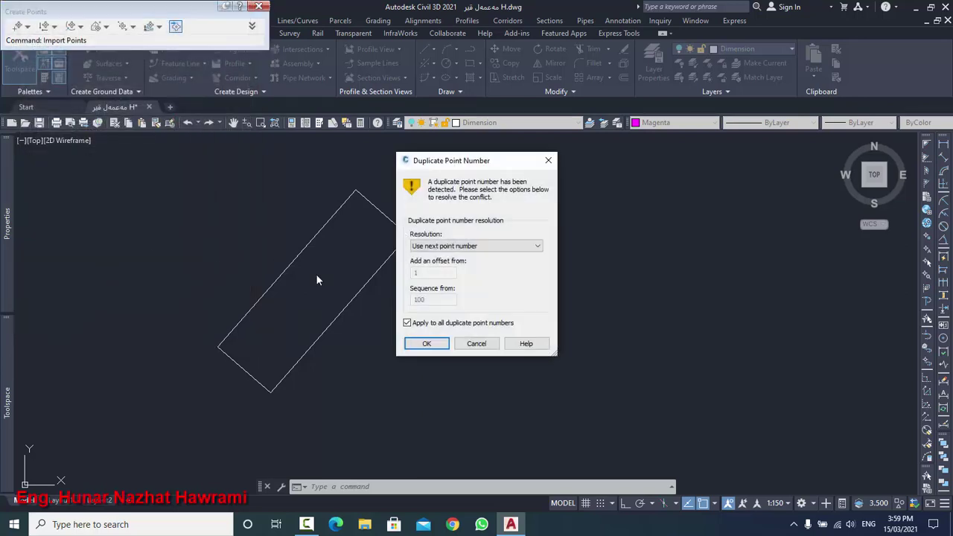
# - Assign the next free numbers to duplicates, importing points 3026–3029, and open HHHH group properties
pyautogui.click(426, 347)
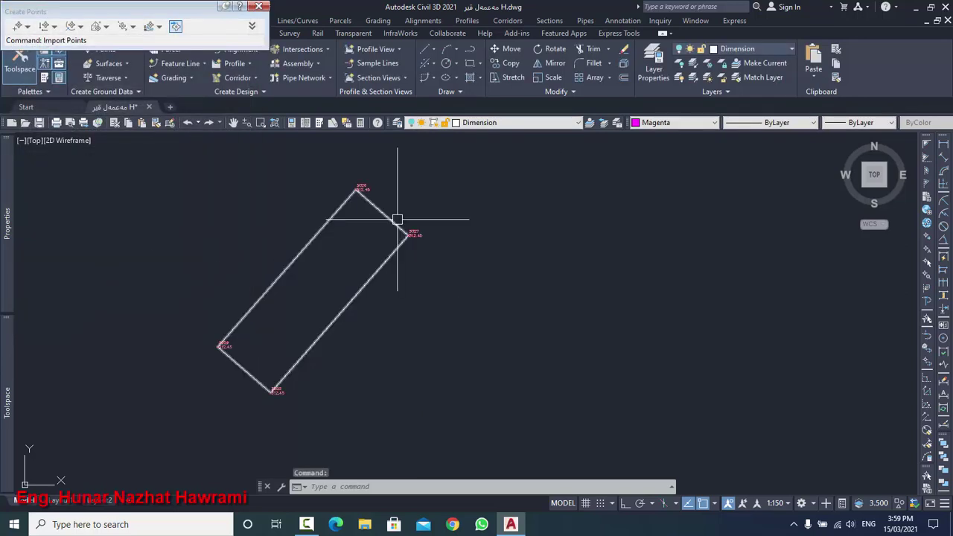
pyautogui.scroll(5, 364, 185)
pyautogui.scroll(2, 287, 261)
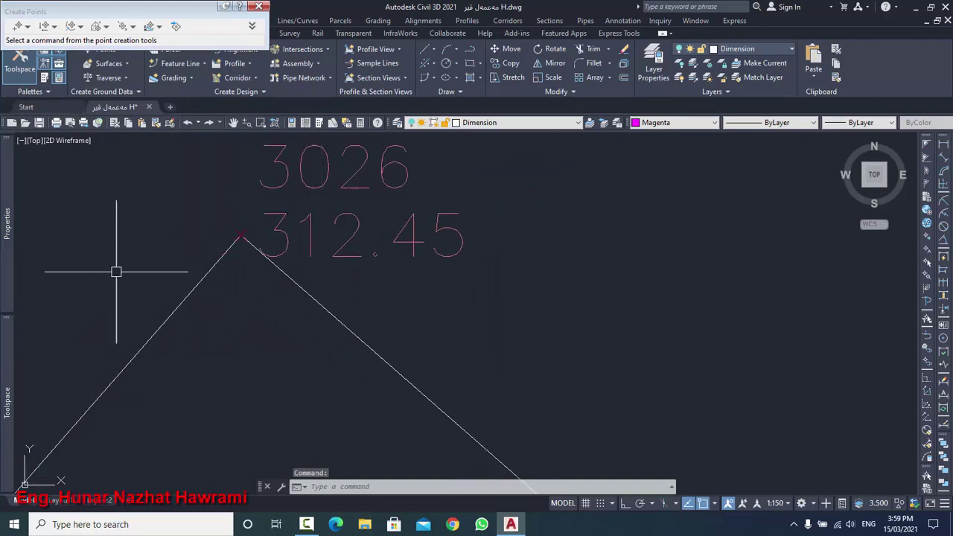
pyautogui.click(93, 234)
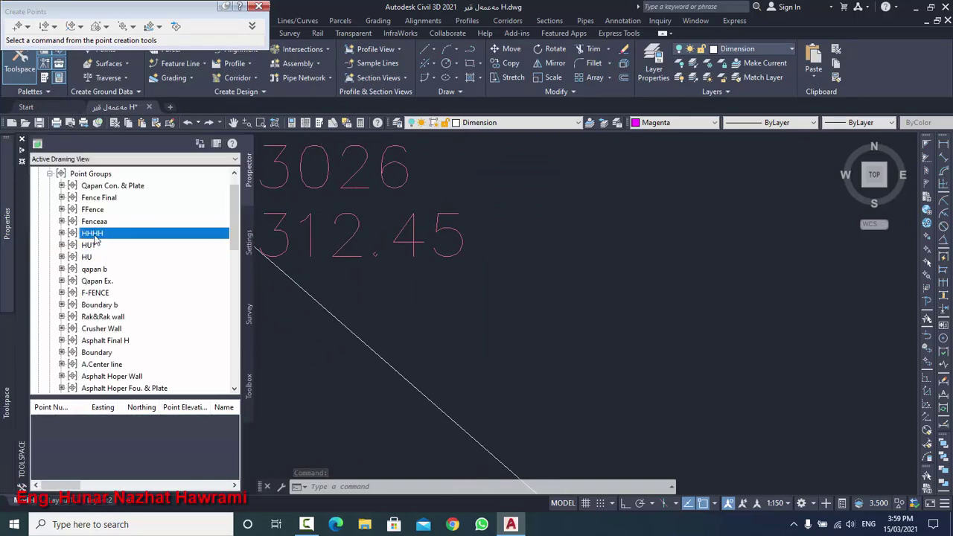
pyautogui.rightClick(104, 234)
pyautogui.click(127, 241)
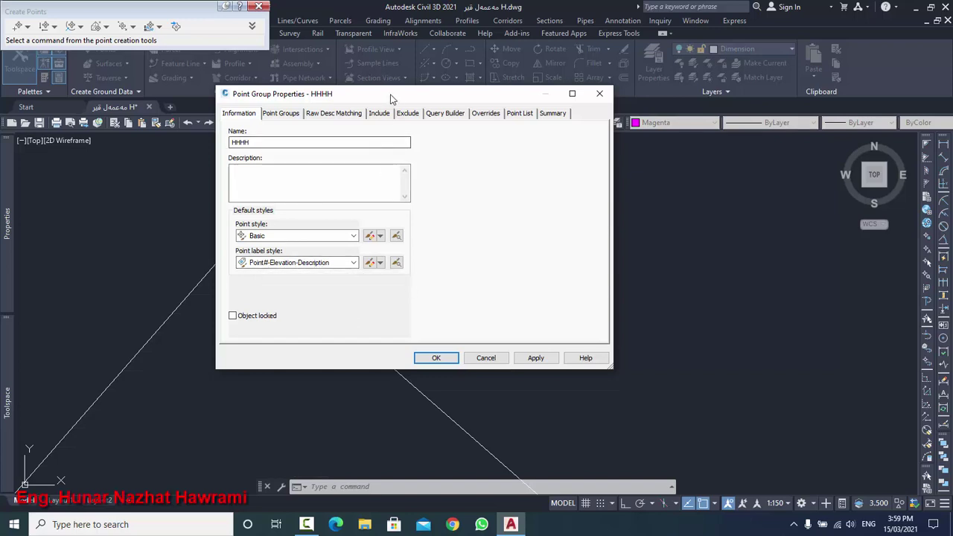
# - Confirm HHHH uses Basic point style and Point#-Elevation-Description labels, then close its properties
pyautogui.moveTo(378, 96); pyautogui.dragTo(656, 144)
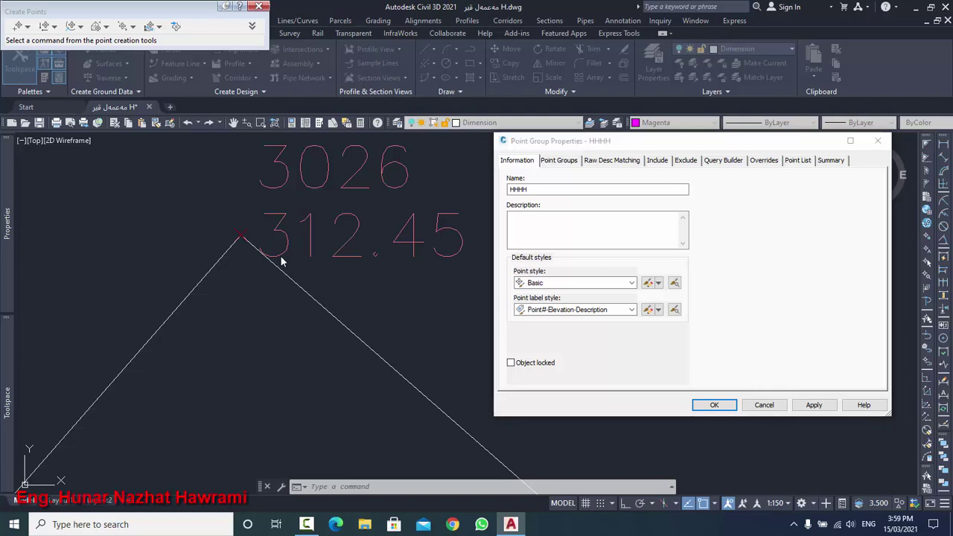
pyautogui.click(721, 409)
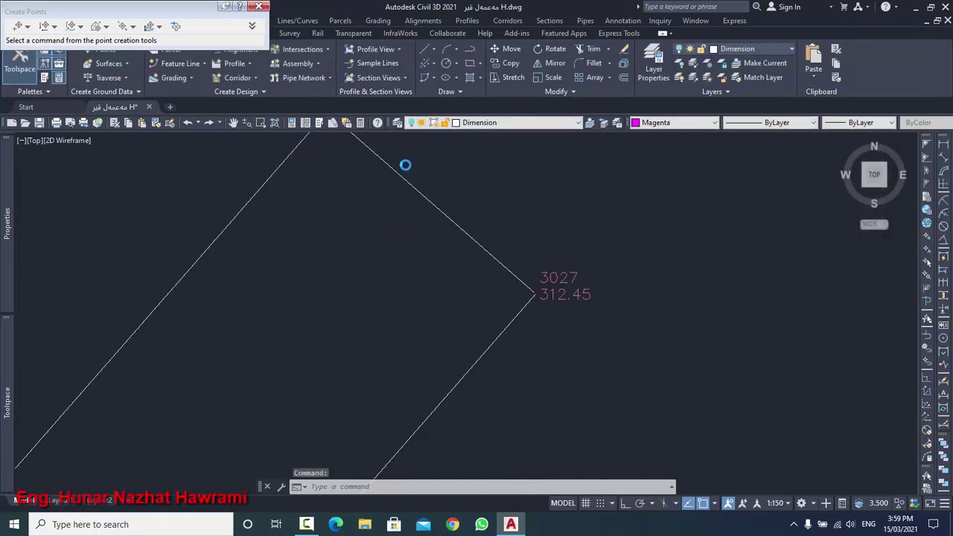
pyautogui.scroll(-2, 521, 325)
pyautogui.scroll(-2, 441, 279)
pyautogui.scroll(-1, 418, 265)
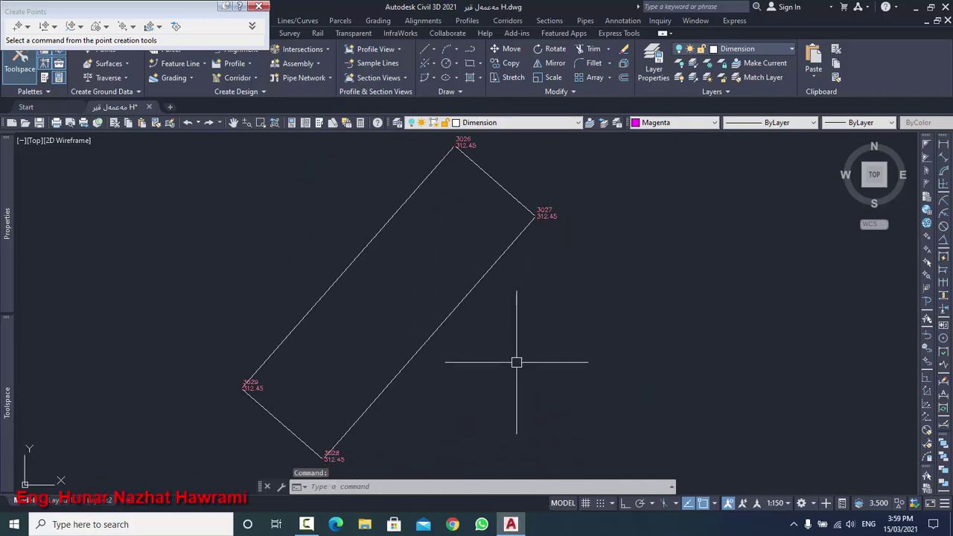
pyautogui.scroll(-2, 572, 383)
pyautogui.scroll(-1, 572, 382)
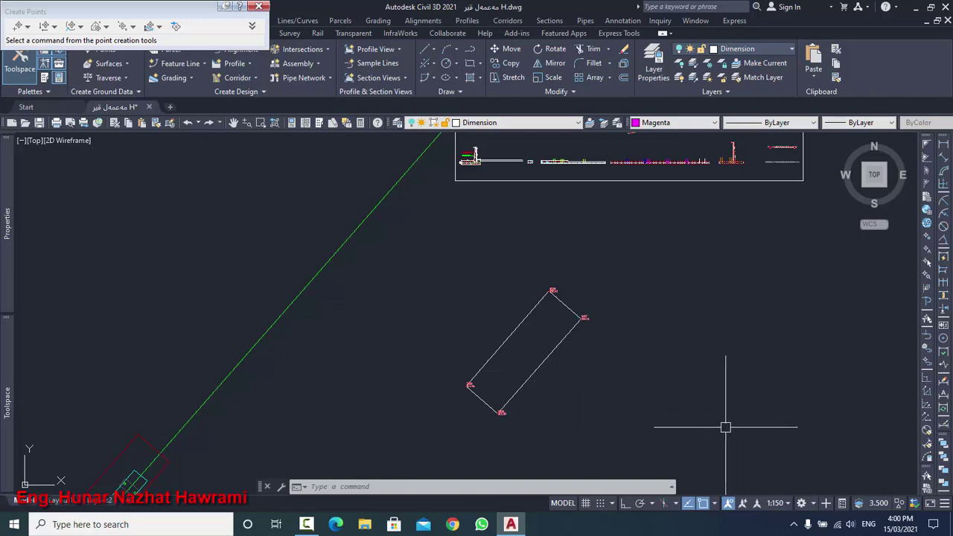
pyautogui.moveTo(726, 428); pyautogui.dragTo(680, 375, button='middle')
pyautogui.scroll(2, 489, 344)
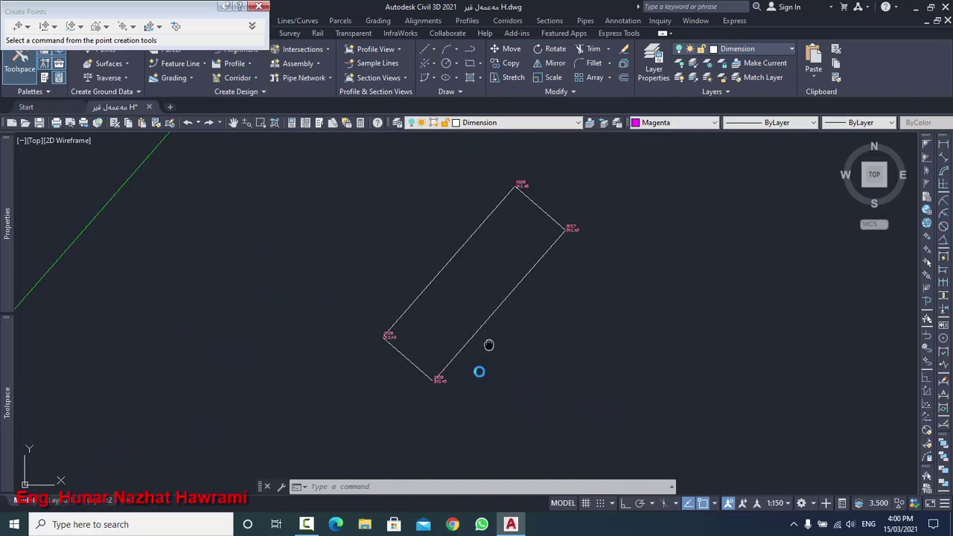
pyautogui.moveTo(428, 362); pyautogui.dragTo(438, 312, button='middle')
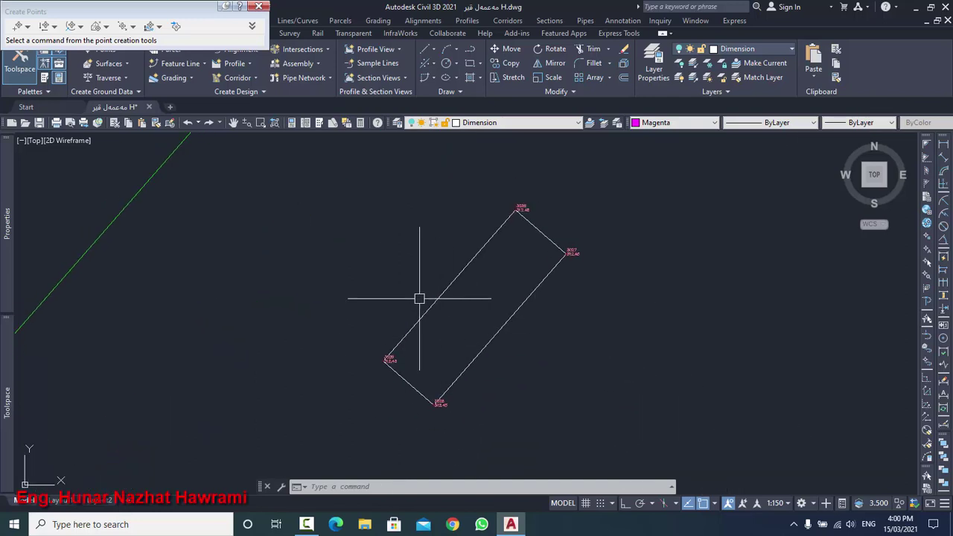
pyautogui.click(934, 525)
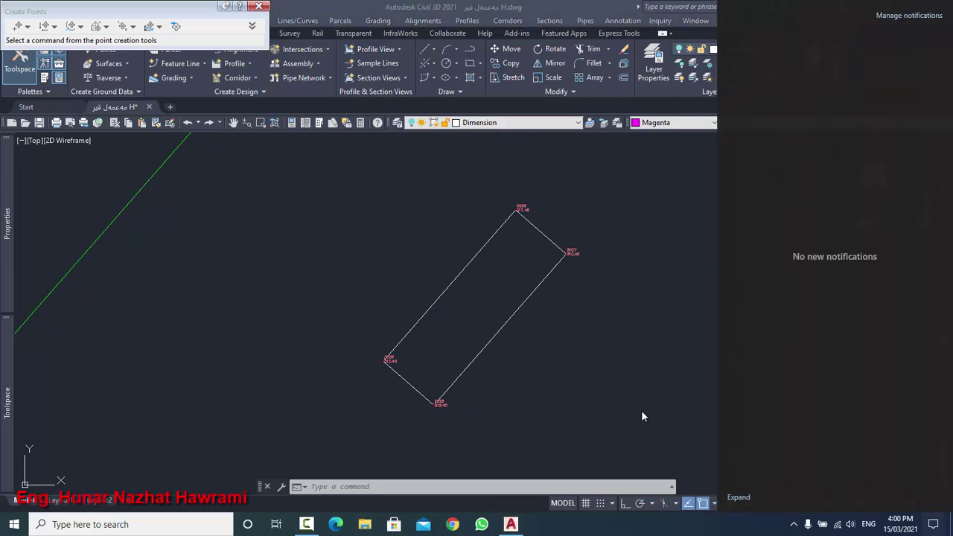
pyautogui.click(639, 332)
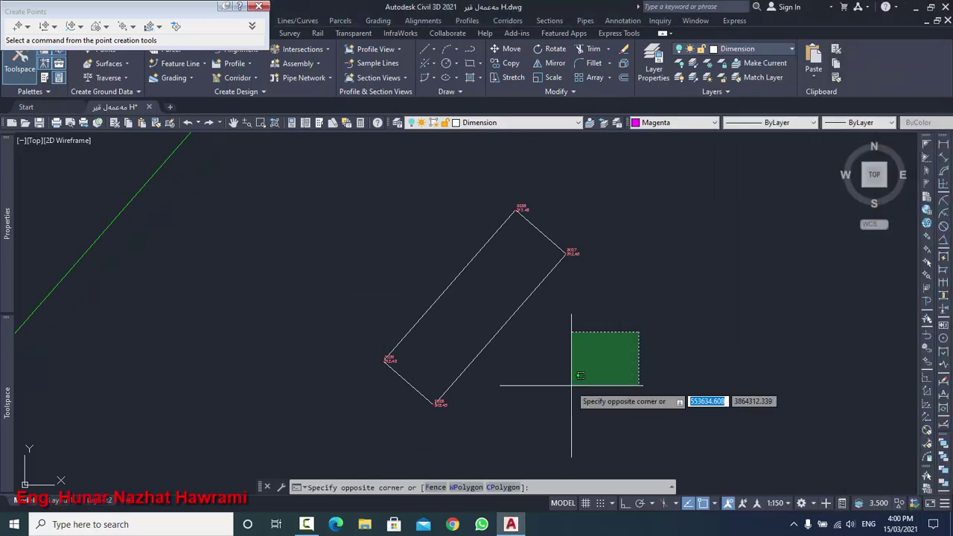
pyautogui.click(571, 391)
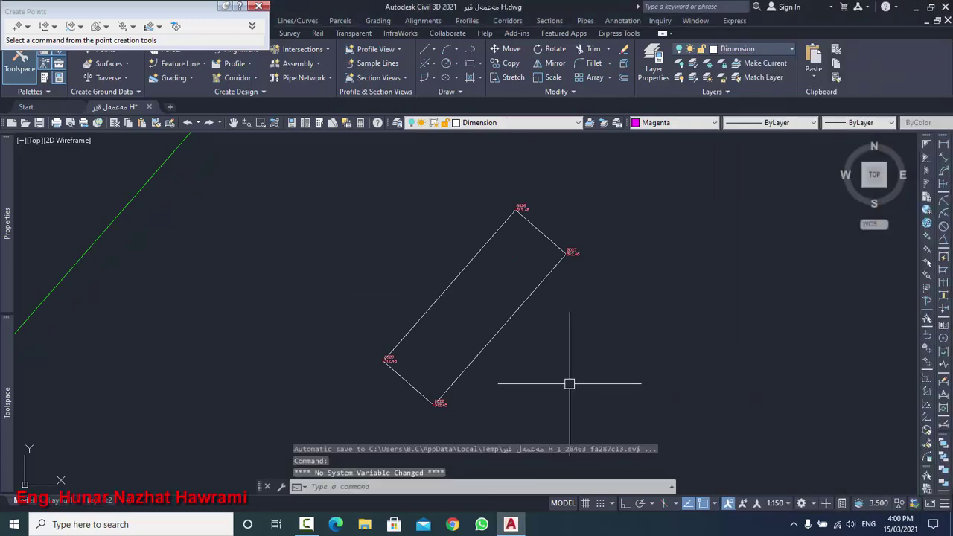